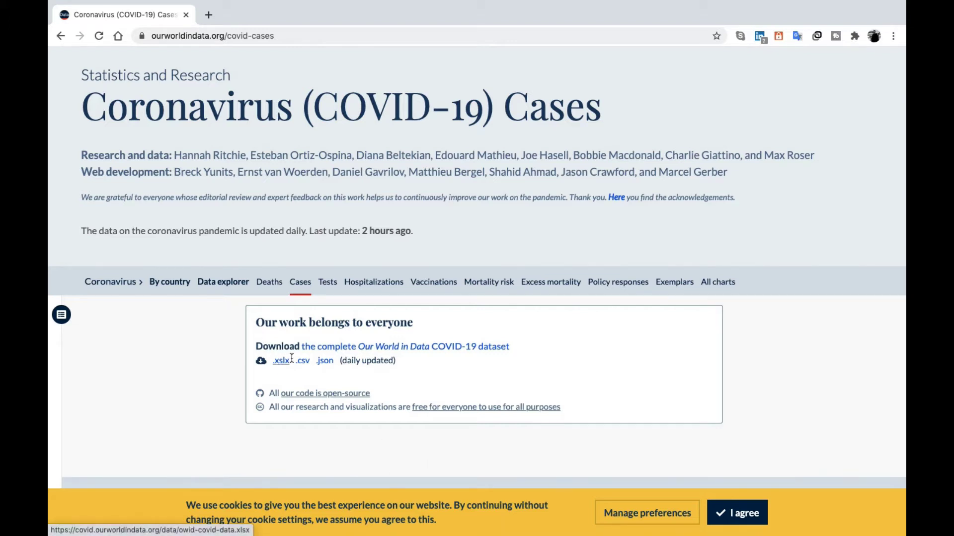
{"action": "mouse_move", "coordinate": [517, 534]}
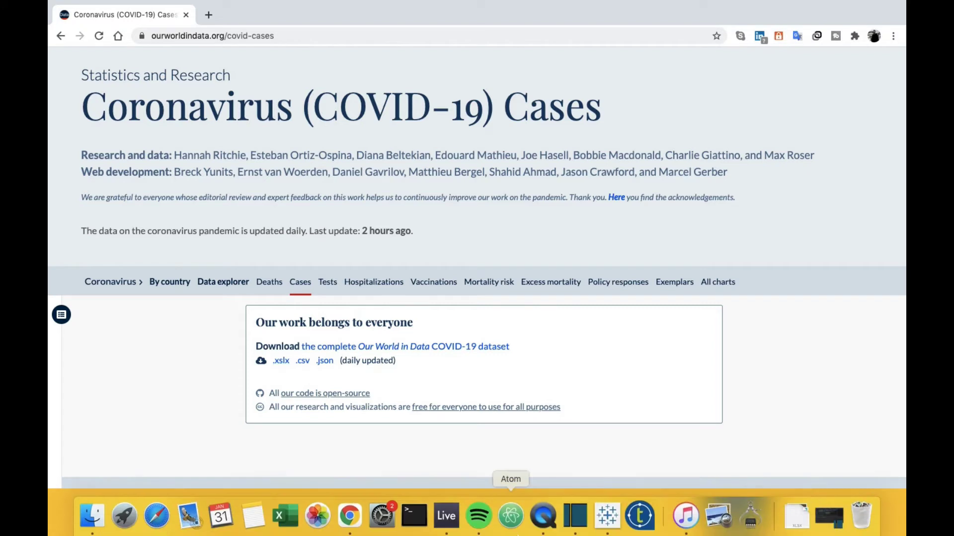
Launch Tableau, connect to owid-covid-data.xlsx from Downloads, and switch to the blank Sheet 1.
{"action": "left_click", "coordinate": [607, 519]}
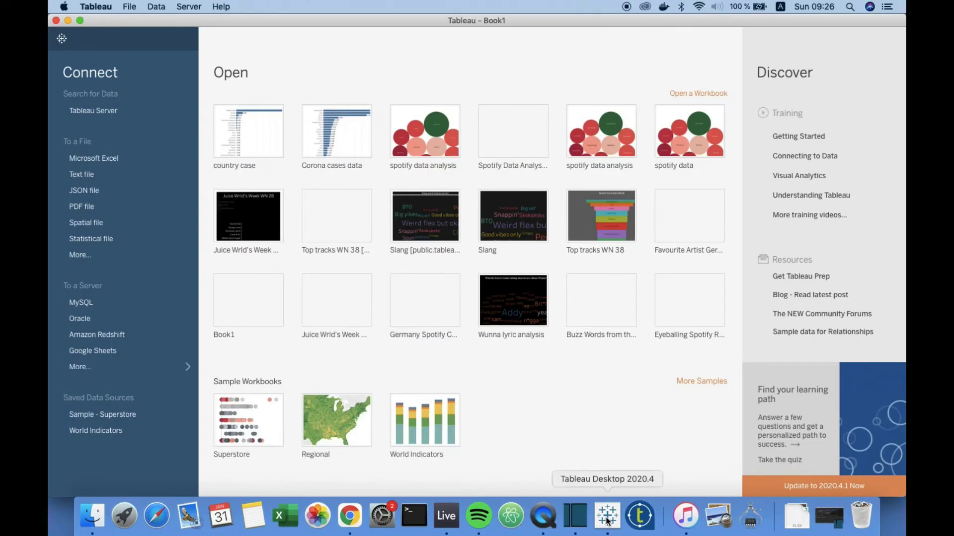
{"action": "left_click", "coordinate": [112, 157]}
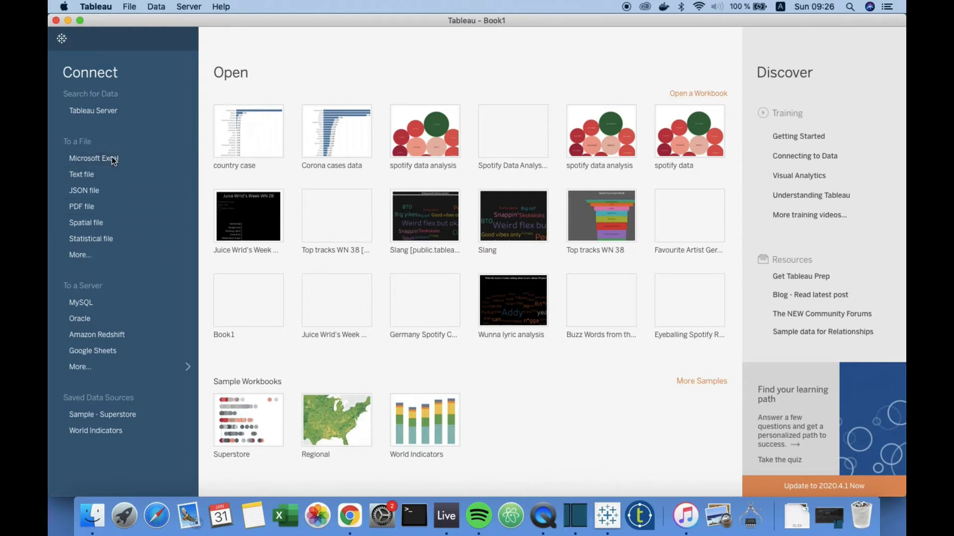
{"action": "left_click", "coordinate": [300, 218]}
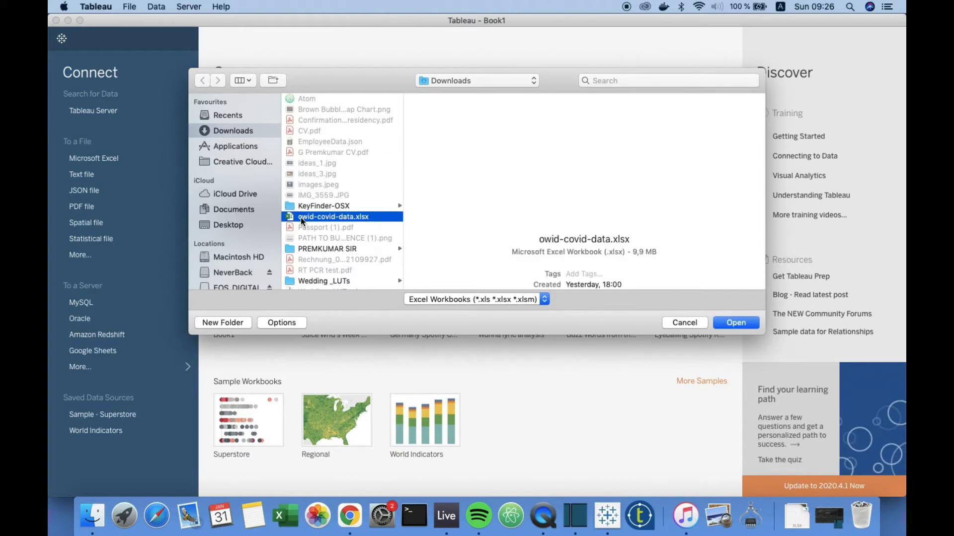
{"action": "double_click", "coordinate": [300, 217]}
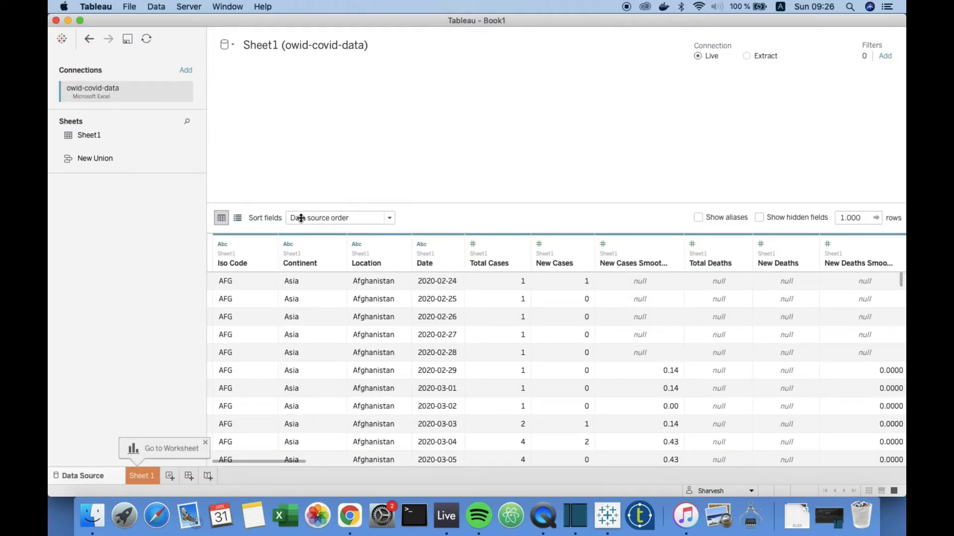
{"action": "left_click", "coordinate": [138, 480]}
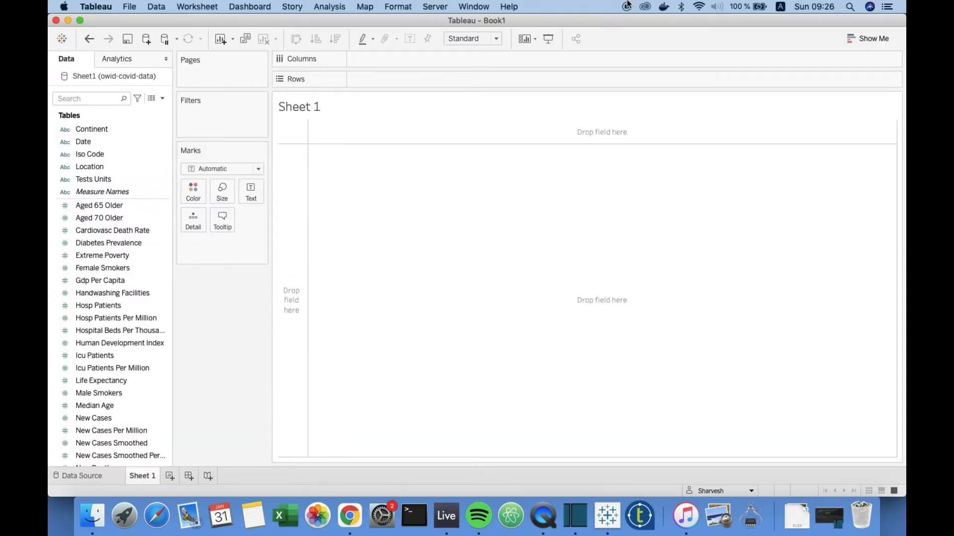
Build a horizontal bar chart of SUM(Total Cases) by Location, sorted descending.
{"action": "key", "text": "ctrl+super+f"}
{"action": "scroll", "coordinate": [125, 189], "scroll_direction": "down", "scroll_amount": 10}
{"action": "scroll", "coordinate": [124, 199], "scroll_direction": "up", "scroll_amount": 10}
{"action": "left_click", "coordinate": [125, 202]}
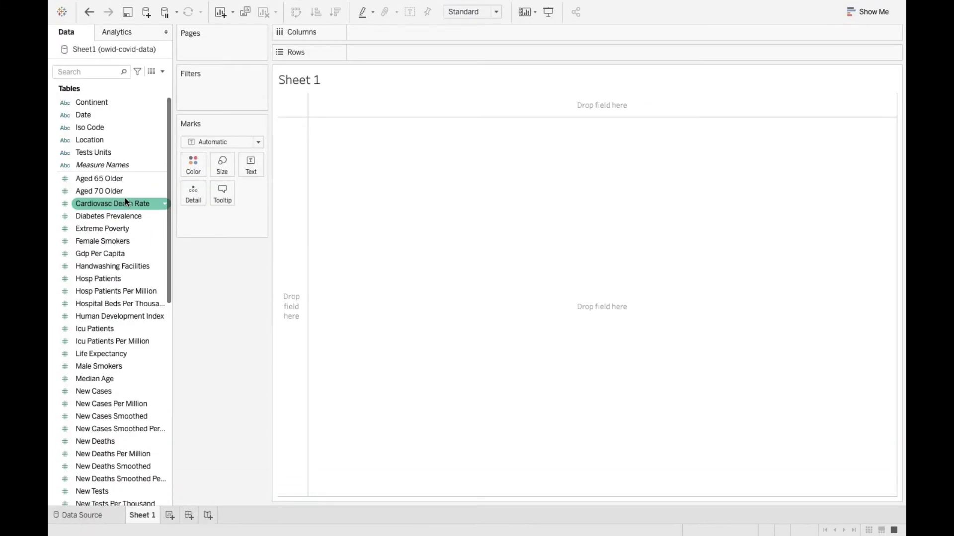
{"action": "left_click", "coordinate": [119, 135]}
{"action": "left_click_drag", "start_coordinate": [118, 136], "coordinate": [391, 50]}
{"action": "scroll", "coordinate": [149, 298], "scroll_direction": "down", "scroll_amount": 10}
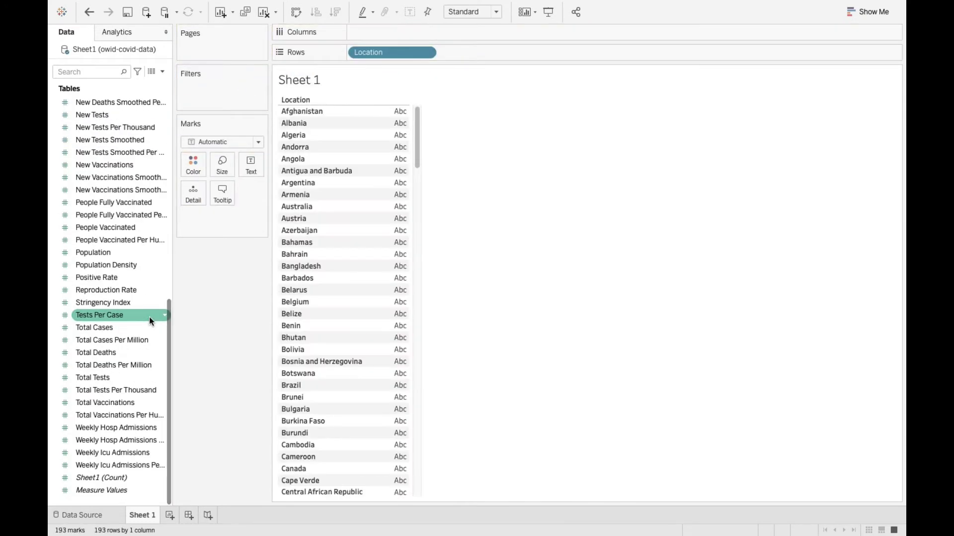
{"action": "left_click_drag", "start_coordinate": [110, 329], "coordinate": [383, 31]}
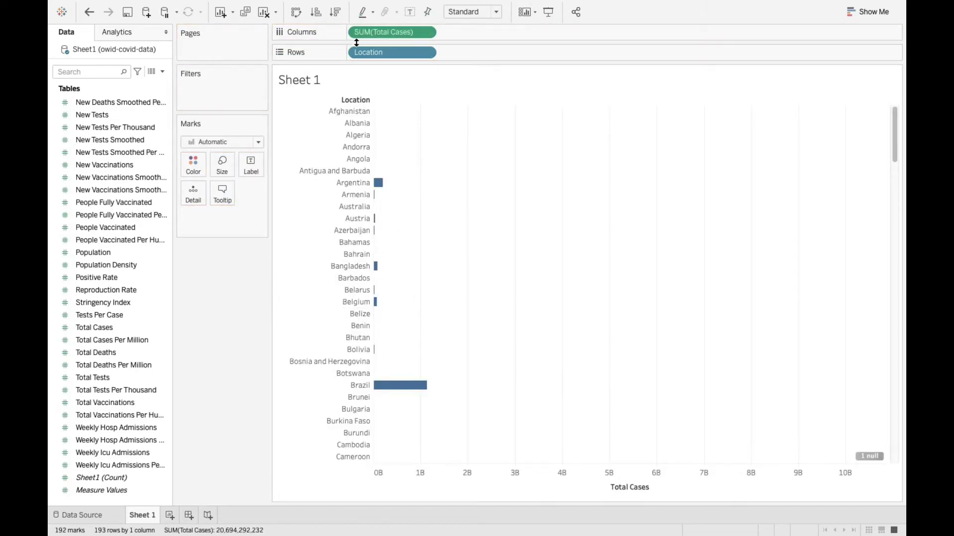
{"action": "left_click", "coordinate": [337, 12]}
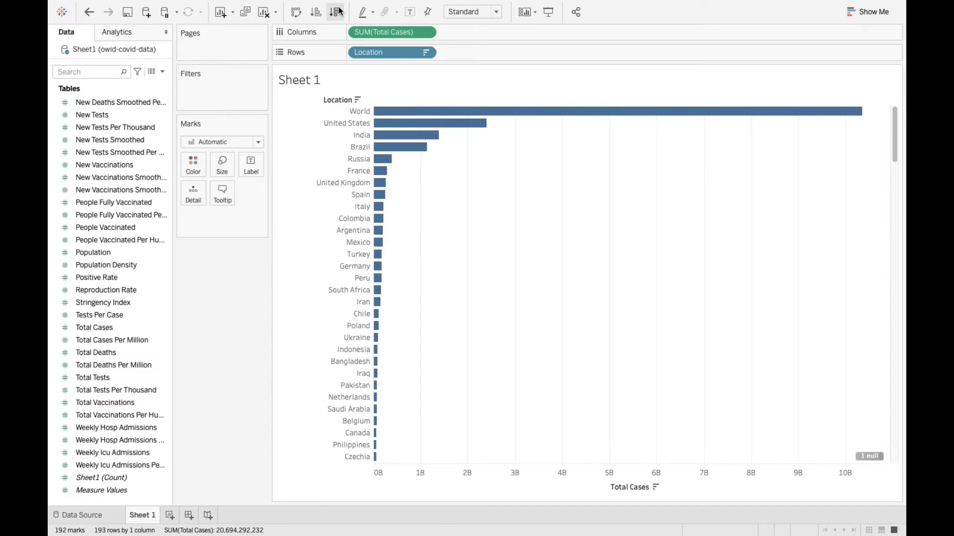
Turn on mark labels so every bar displays its Total Cases value.
{"action": "left_click", "coordinate": [253, 168]}
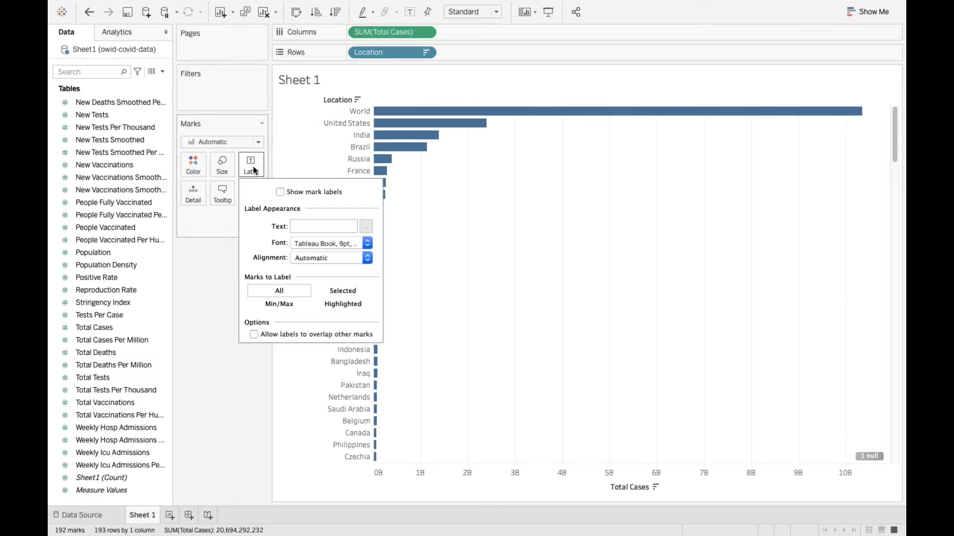
{"action": "left_click", "coordinate": [280, 193]}
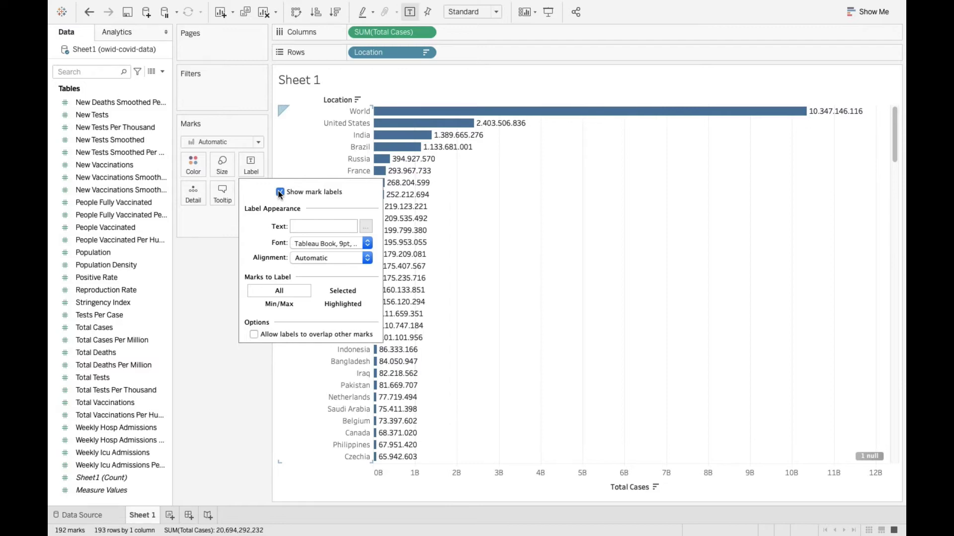
{"action": "left_click", "coordinate": [243, 423]}
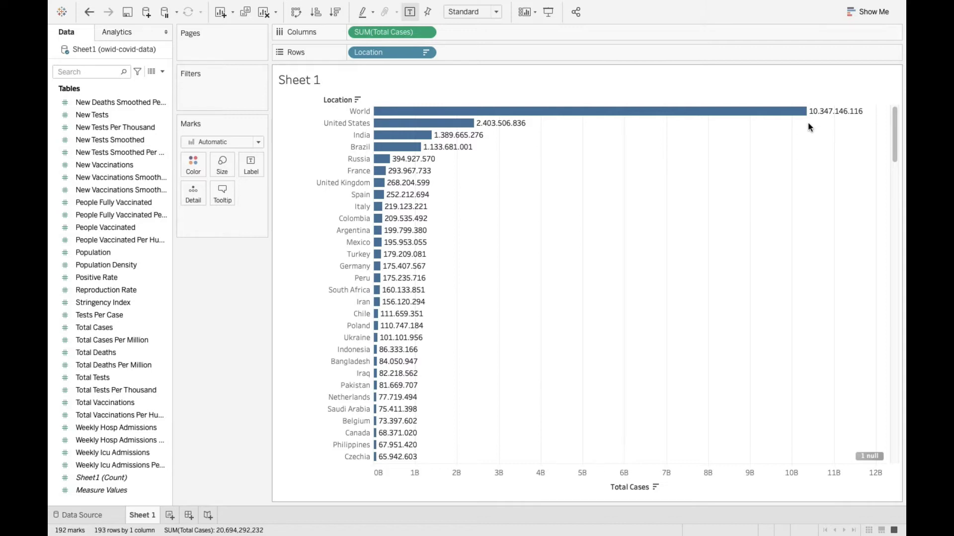
Format Total Cases as a custom number with 1 decimal in Billions (B).
{"action": "left_click", "coordinate": [426, 31]}
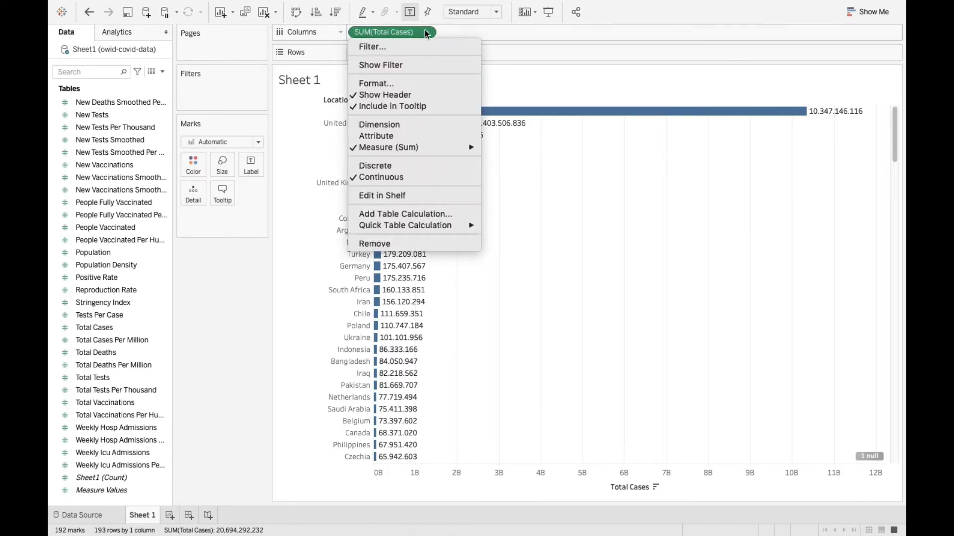
{"action": "left_click", "coordinate": [394, 83]}
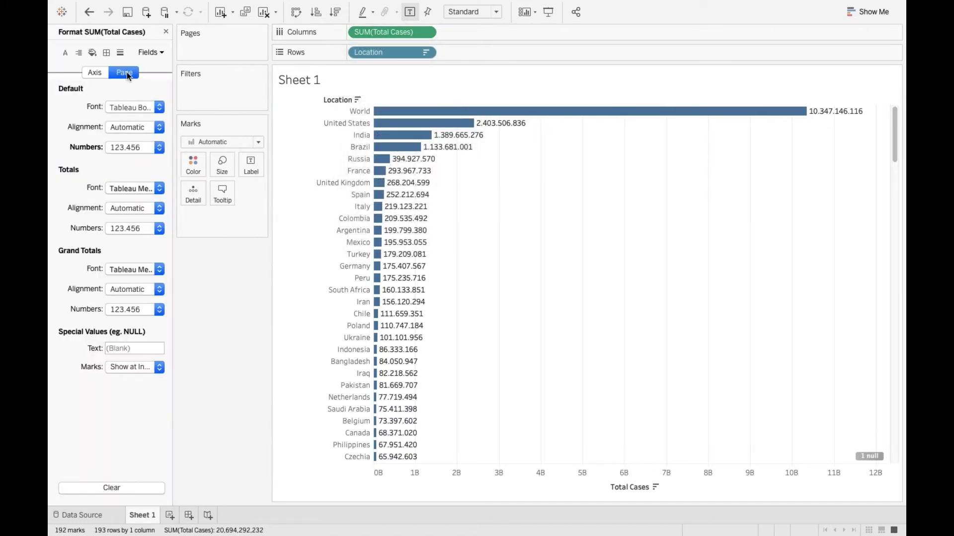
{"action": "left_click", "coordinate": [128, 146]}
{"action": "left_click", "coordinate": [148, 194]}
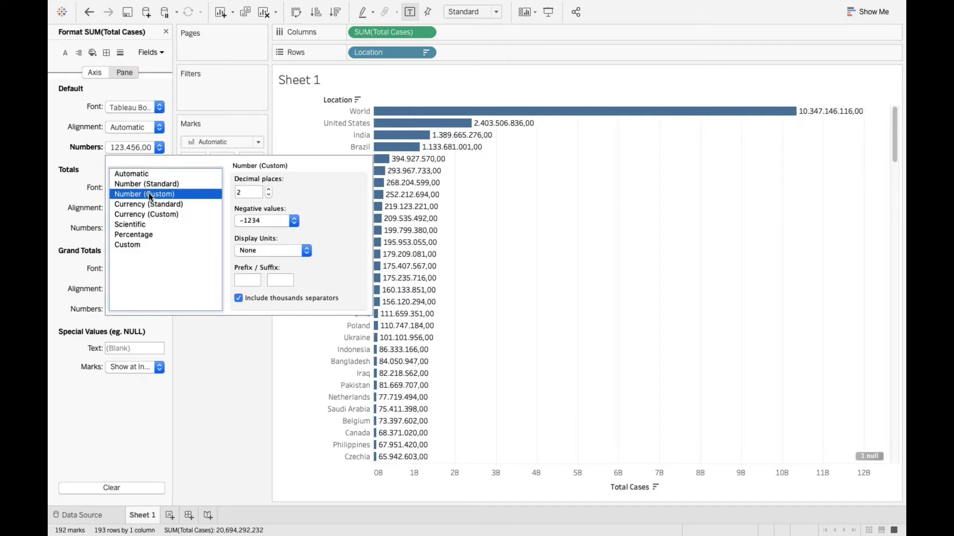
{"action": "left_click", "coordinate": [232, 192]}
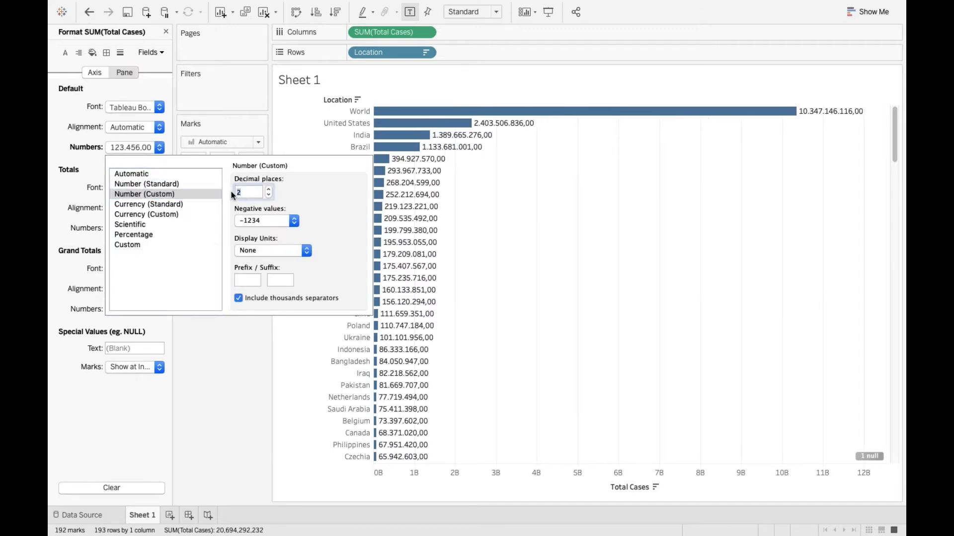
{"action": "type", "text": "1"}
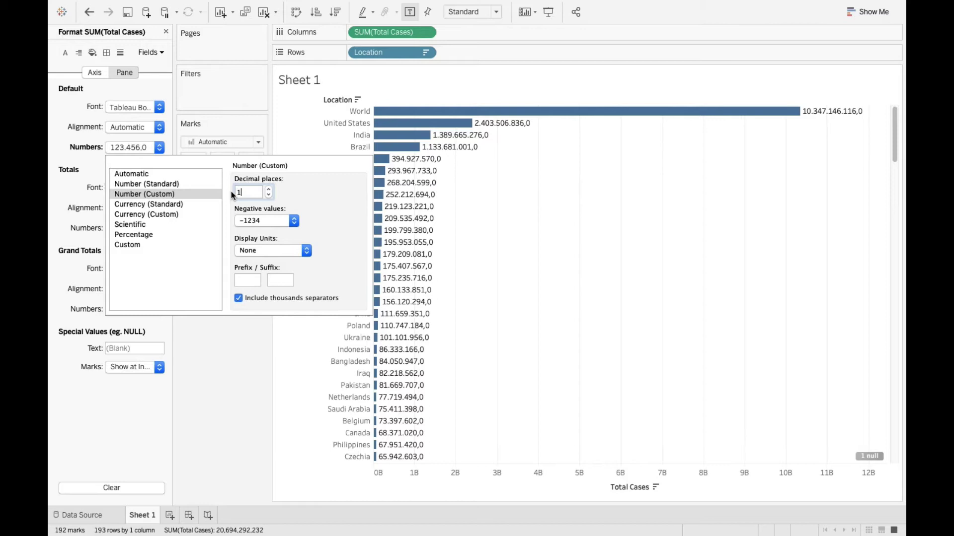
{"action": "left_click", "coordinate": [273, 252]}
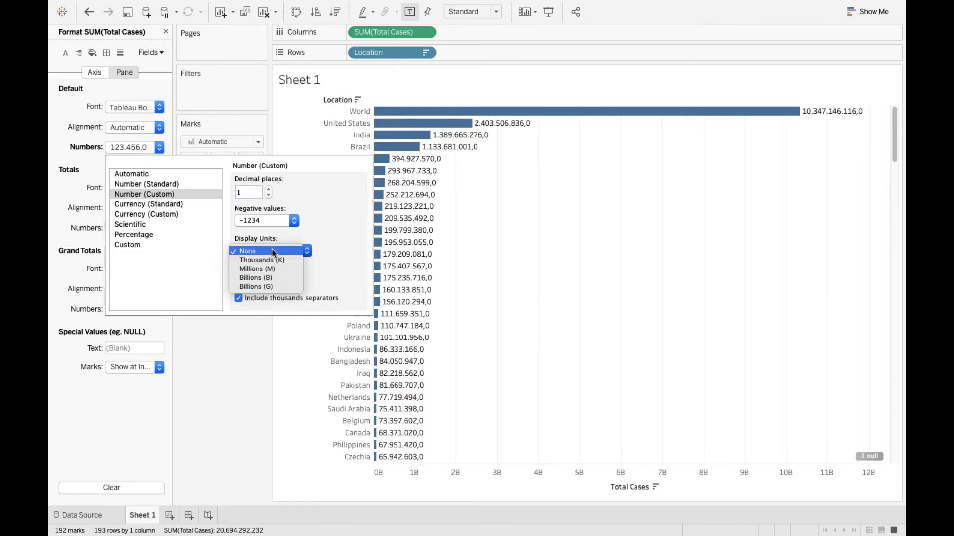
{"action": "left_click", "coordinate": [270, 279]}
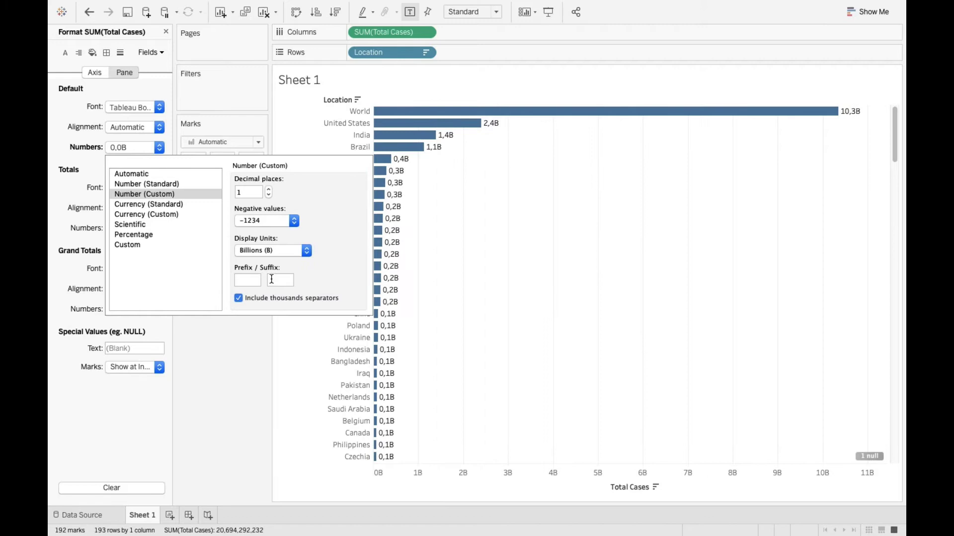
{"action": "left_click", "coordinate": [239, 385]}
Rename the Sheet 1 worksheet to 'Country Cases'.
{"action": "double_click", "coordinate": [142, 515]}
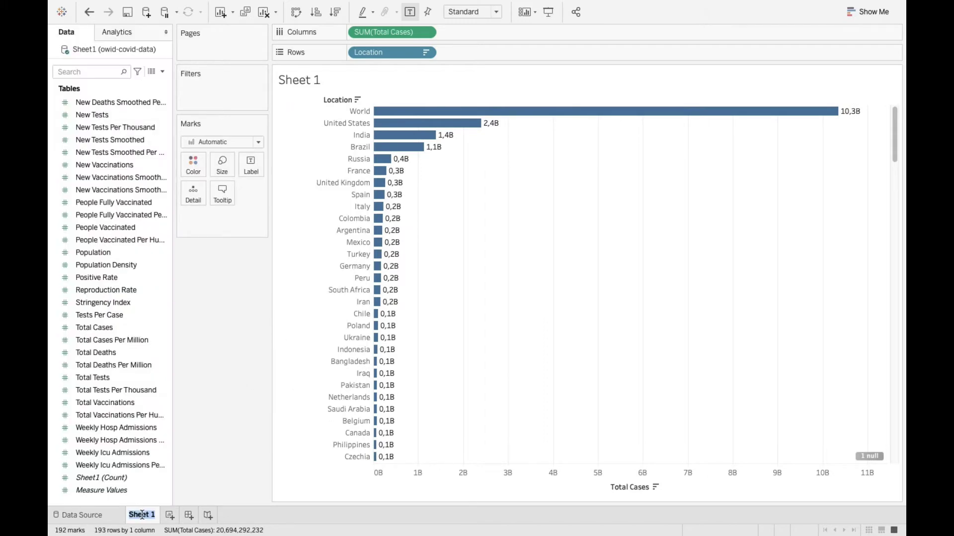
{"action": "type", "text": "Country"}
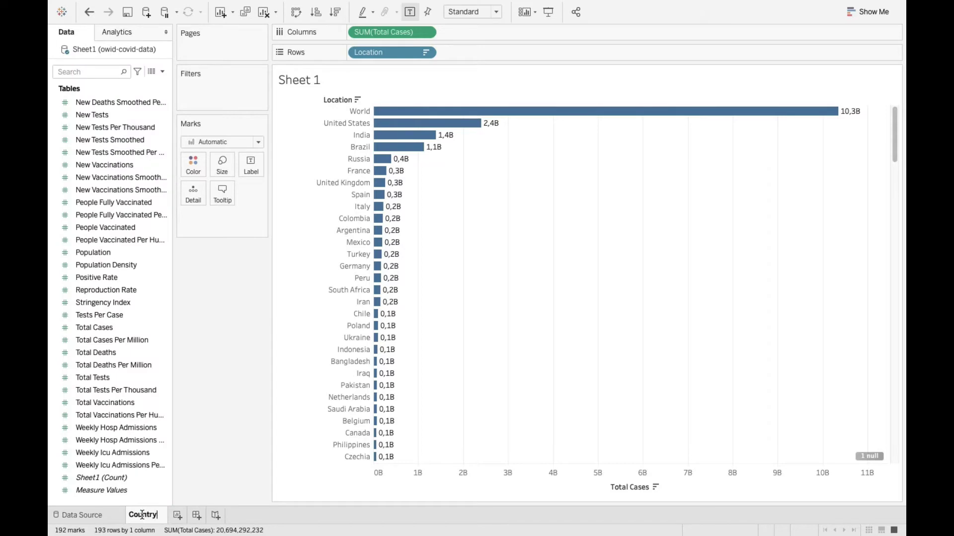
{"action": "type", "text": " Cases"}
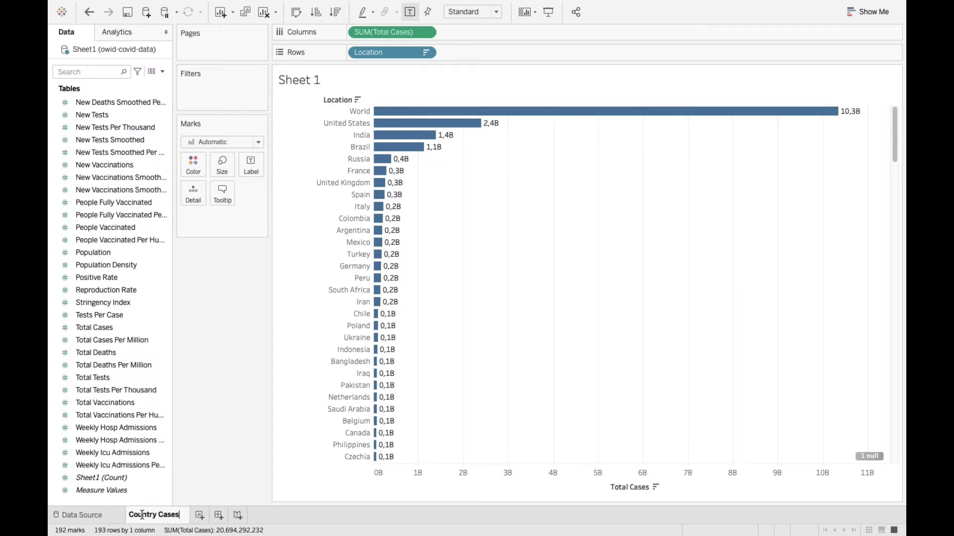
{"action": "key", "text": "Return"}
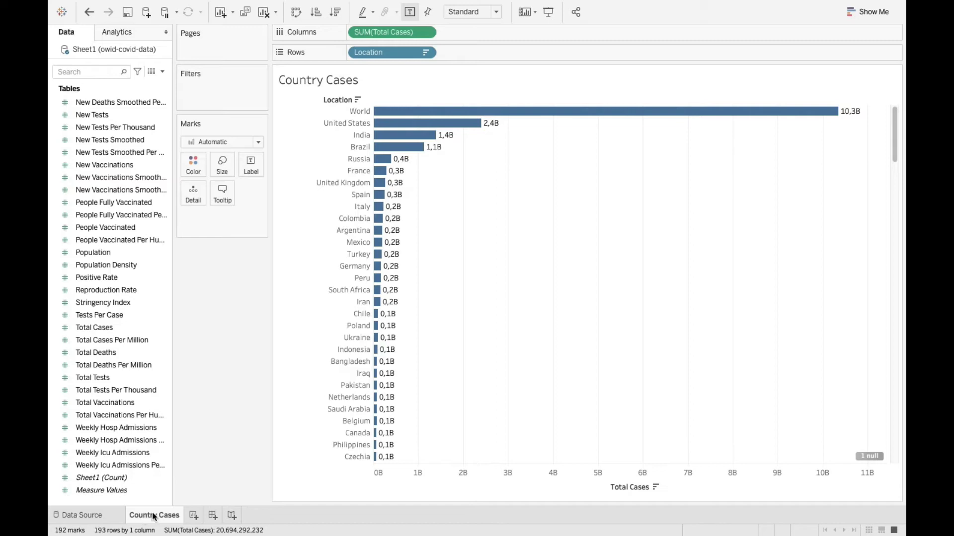
On a new Sheet 2, list Location with SUM(Total Deaths) as text, sorted descending.
{"action": "left_click", "coordinate": [193, 516]}
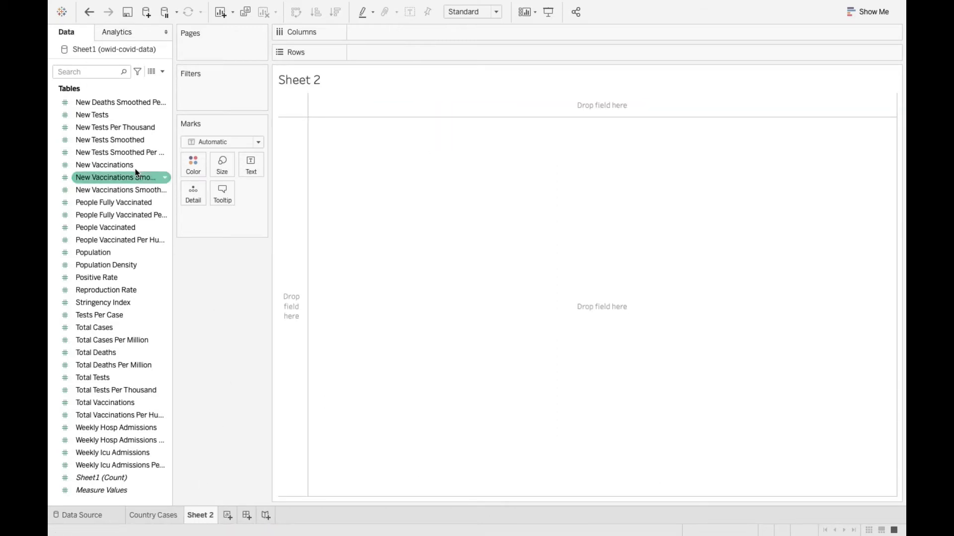
{"action": "scroll", "coordinate": [133, 164], "scroll_direction": "up", "scroll_amount": 10}
{"action": "left_click", "coordinate": [106, 152]}
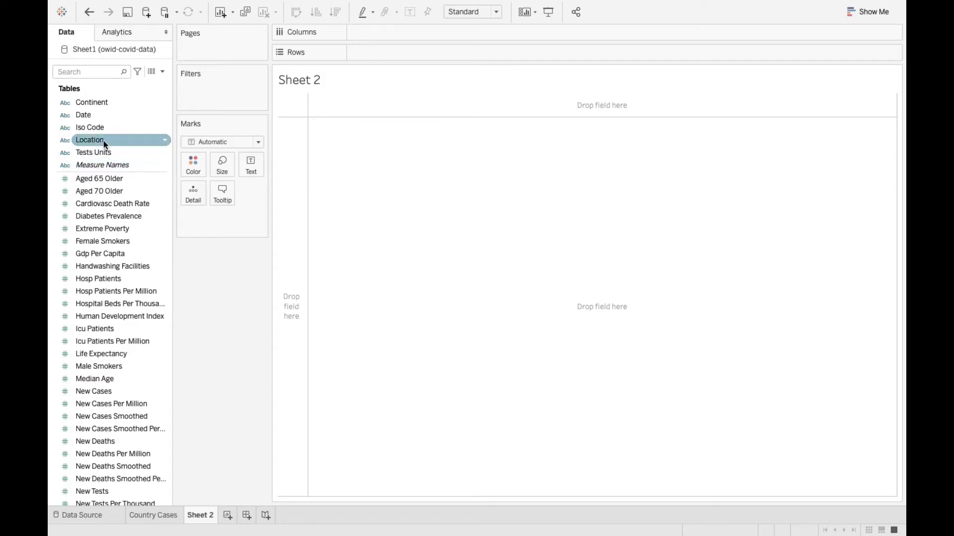
{"action": "left_click_drag", "start_coordinate": [103, 141], "coordinate": [392, 60]}
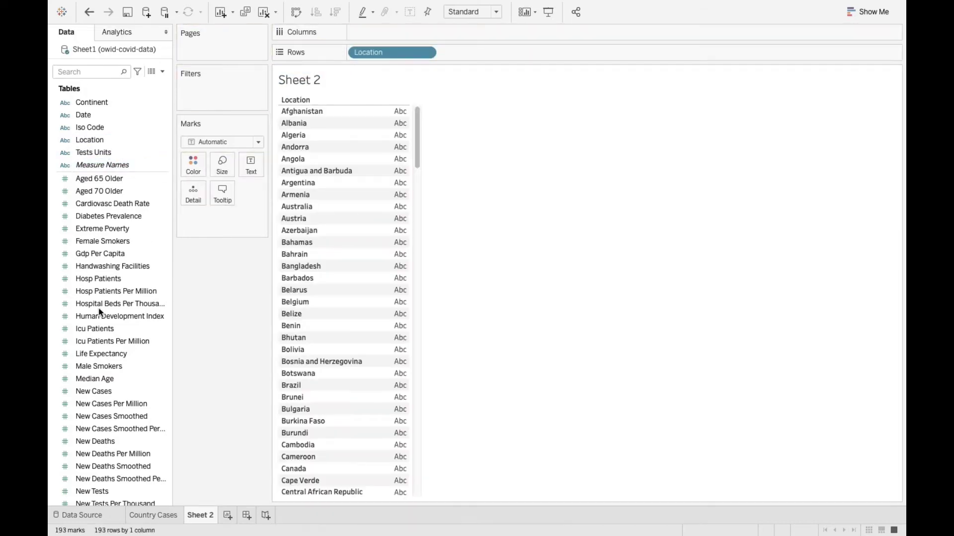
{"action": "scroll", "coordinate": [100, 318], "scroll_direction": "down", "scroll_amount": 10}
{"action": "left_click", "coordinate": [100, 329]}
{"action": "left_click", "coordinate": [101, 354]}
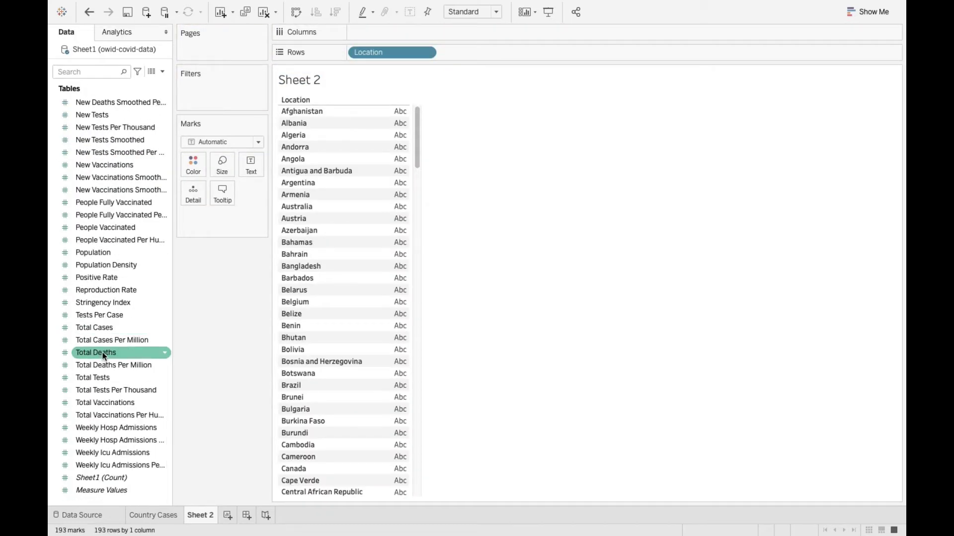
{"action": "left_click_drag", "start_coordinate": [104, 353], "coordinate": [403, 127]}
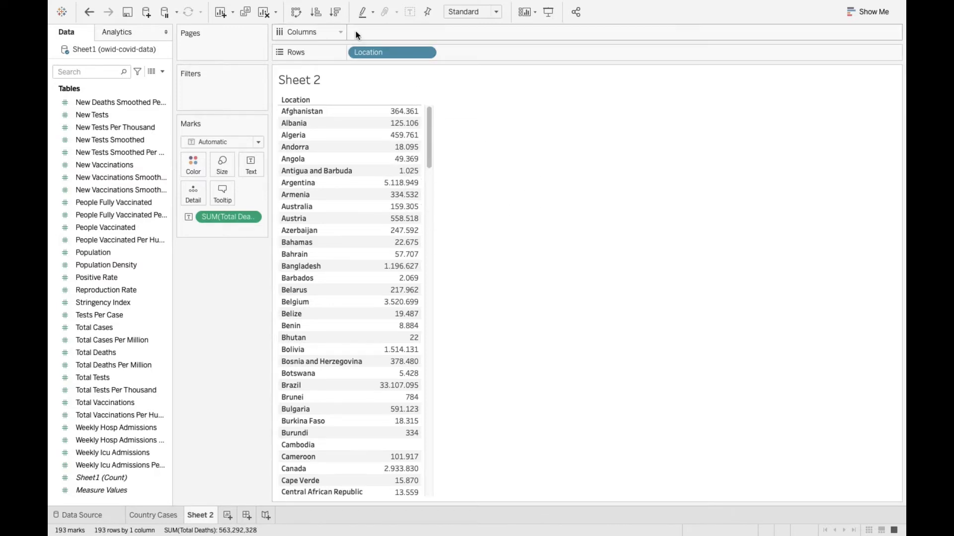
{"action": "left_click", "coordinate": [337, 12]}
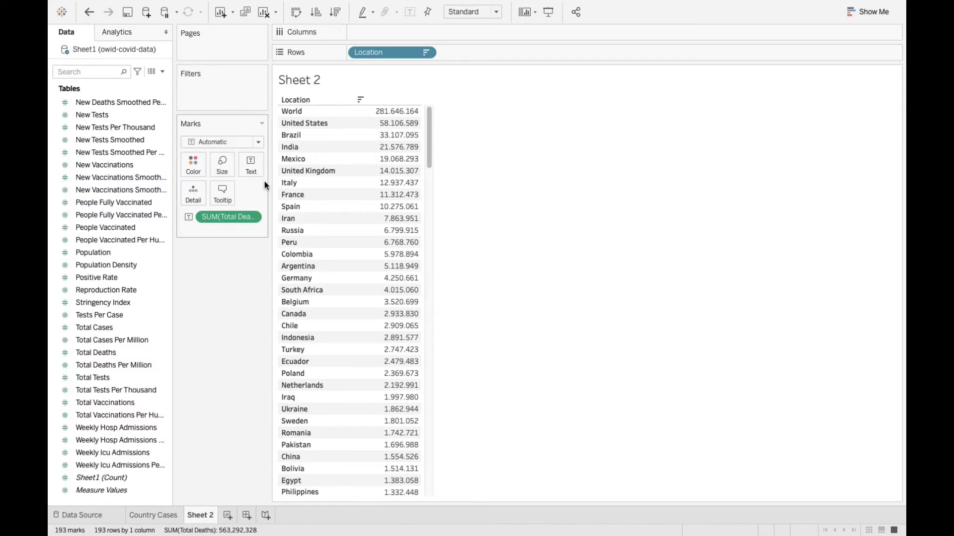
Format Total Deaths as a custom number with 0 decimals in Millions (M).
{"action": "left_click", "coordinate": [252, 216]}
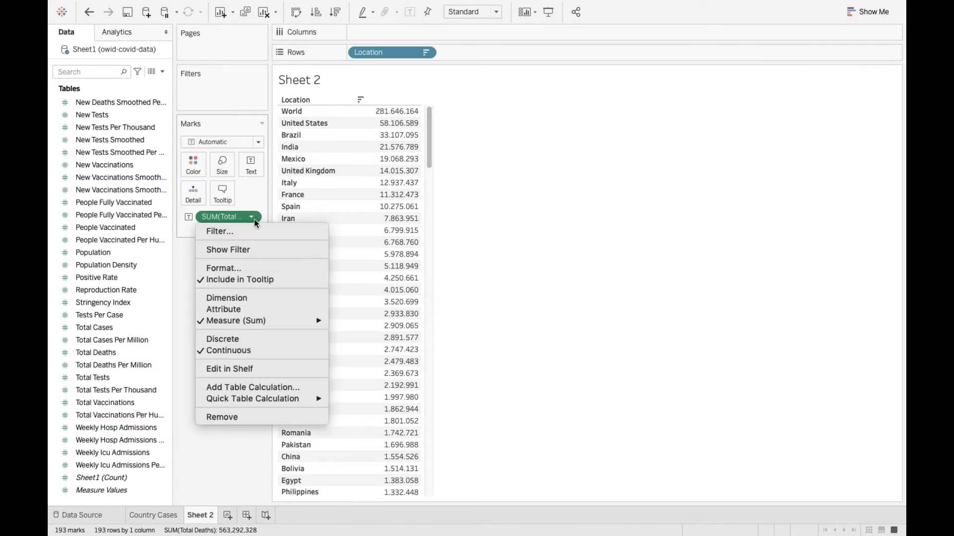
{"action": "left_click", "coordinate": [238, 268]}
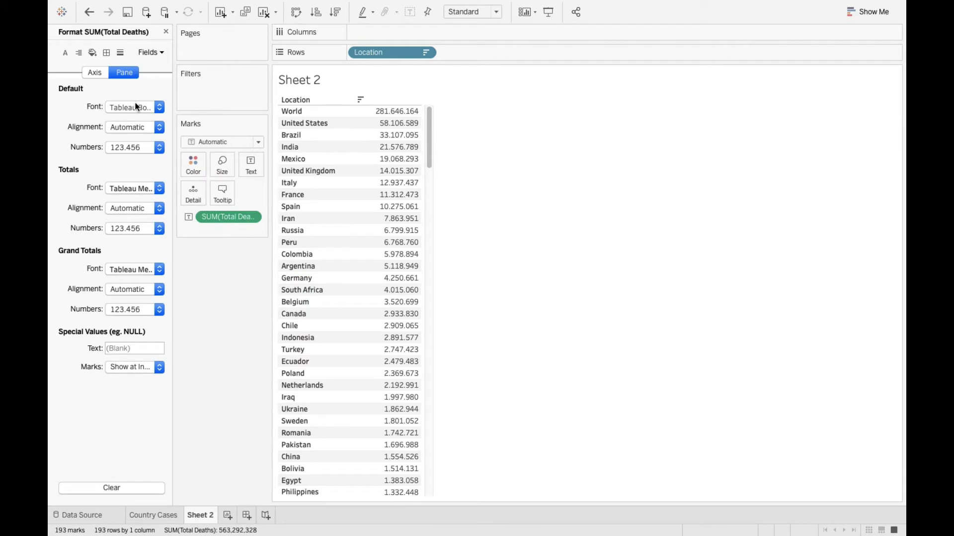
{"action": "left_click", "coordinate": [126, 148]}
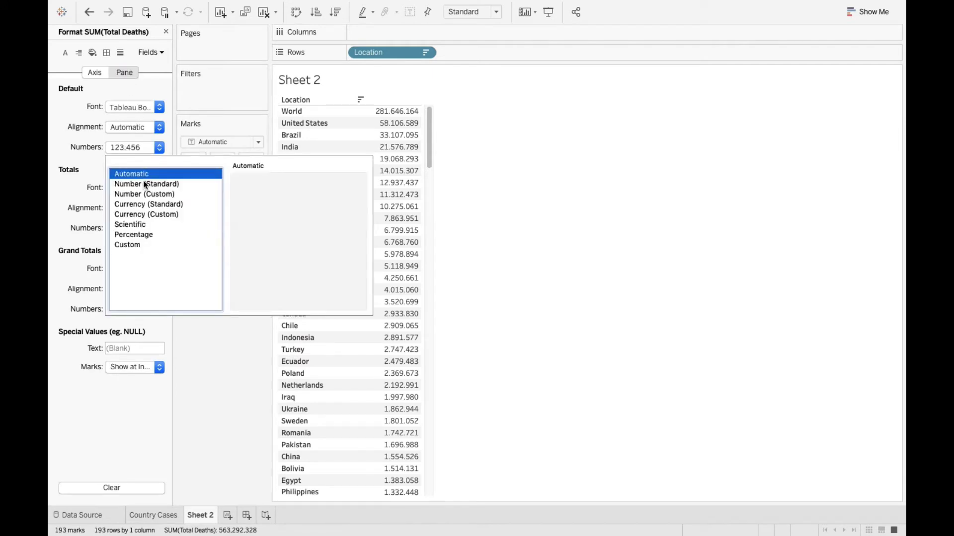
{"action": "left_click", "coordinate": [149, 195]}
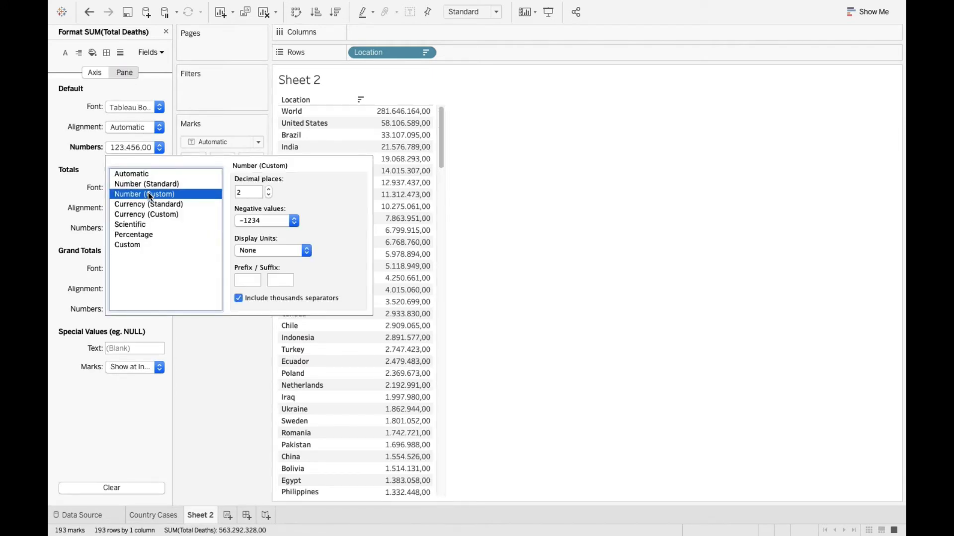
{"action": "left_click", "coordinate": [244, 192]}
{"action": "type", "text": "0"}
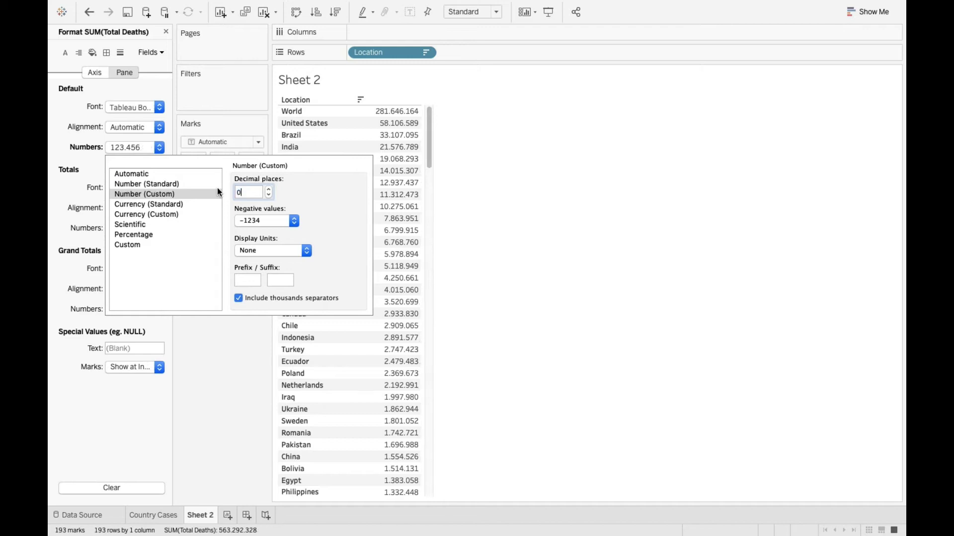
{"action": "left_click", "coordinate": [254, 248]}
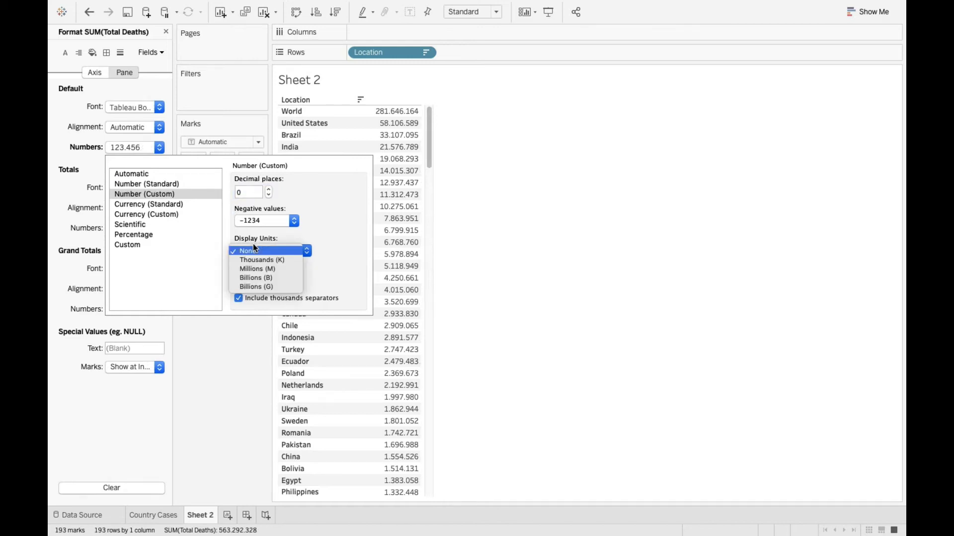
{"action": "left_click", "coordinate": [261, 268]}
{"action": "left_click", "coordinate": [584, 248]}
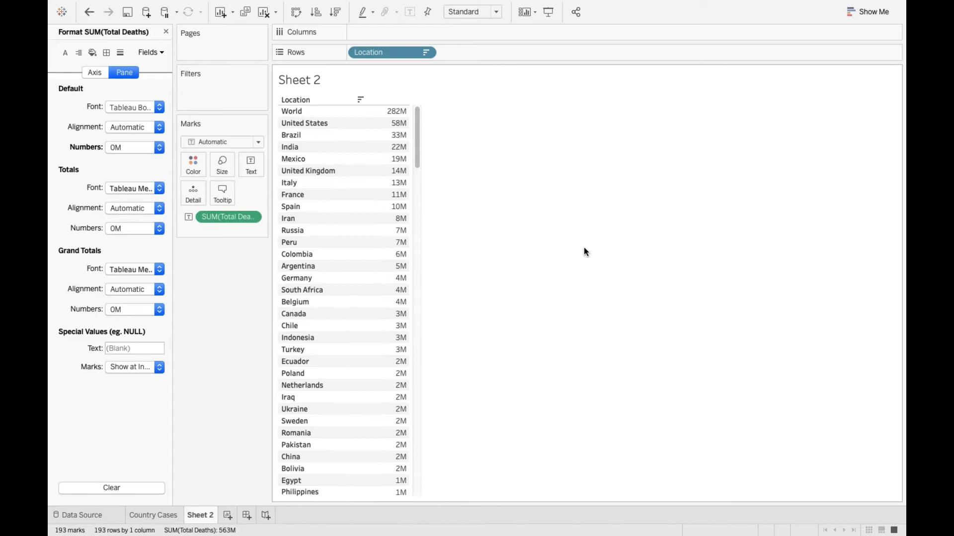
Rename Sheet 2 to 'Country Deaths'.
{"action": "double_click", "coordinate": [201, 516]}
{"action": "type", "text": "Country"}
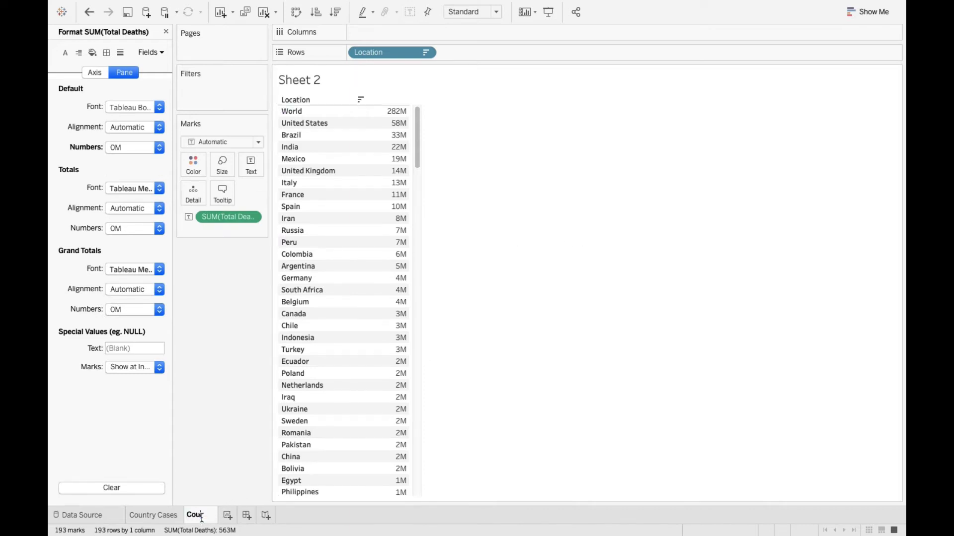
{"action": "type", "text": " D"}
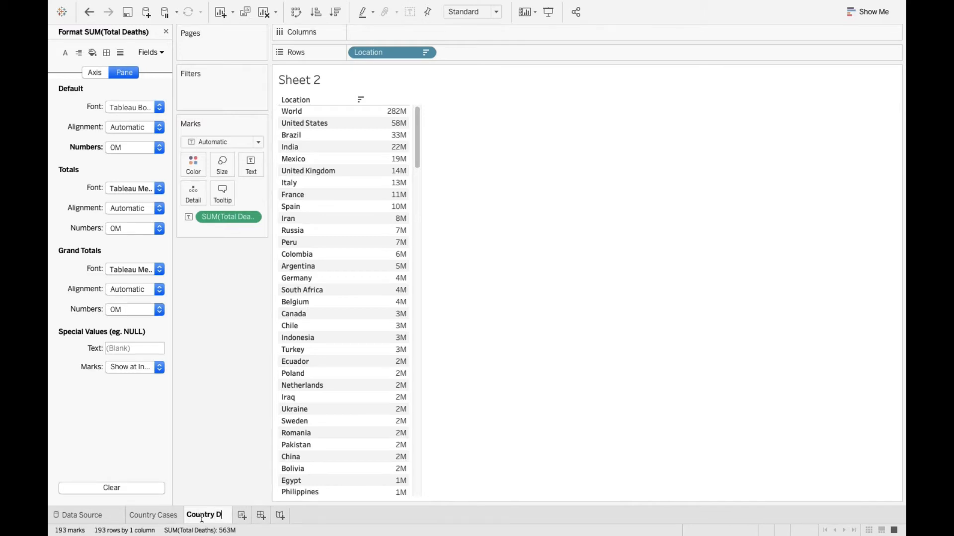
{"action": "type", "text": "eaths"}
{"action": "key", "text": "Return"}
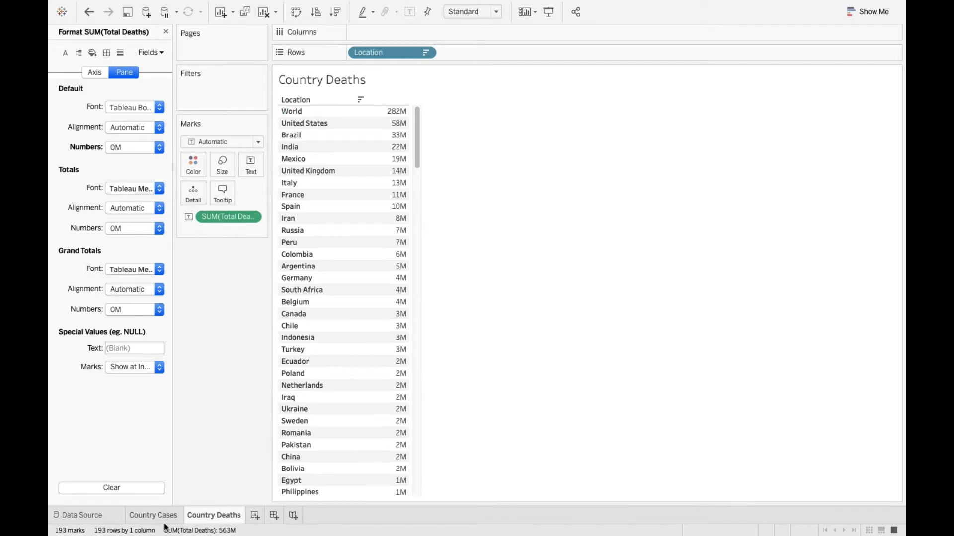
Create Dashboard 1 with the Country Cases chart placed above the Country Deaths table.
{"action": "left_click", "coordinate": [274, 515]}
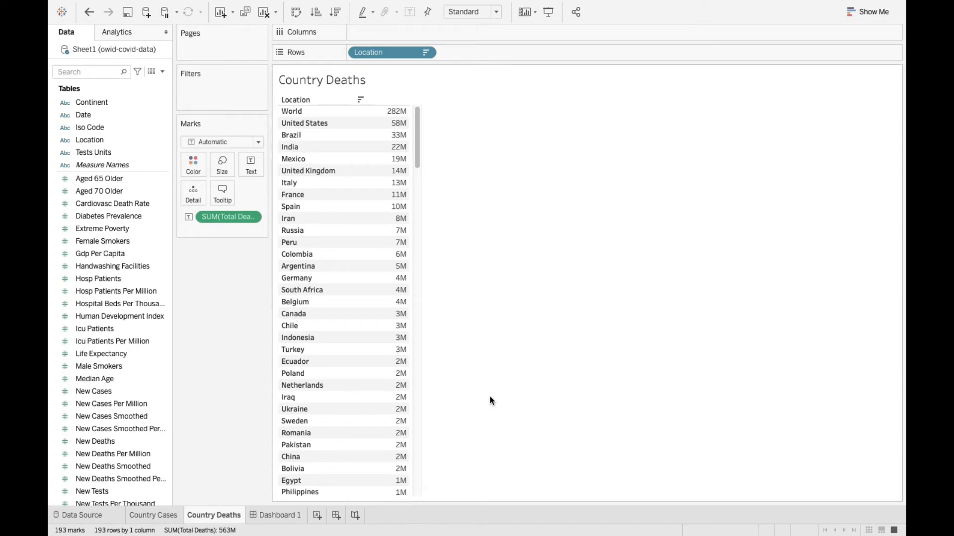
{"action": "left_click", "coordinate": [268, 520]}
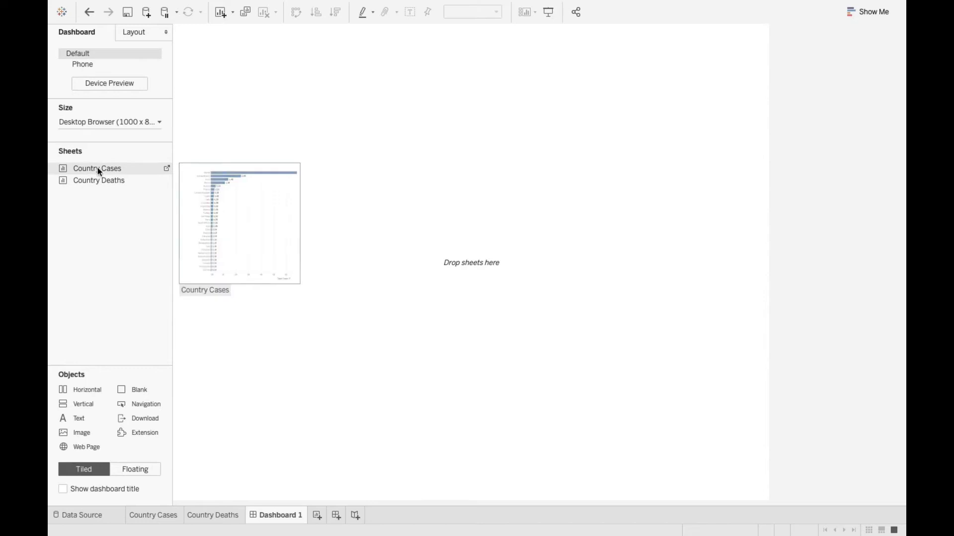
{"action": "left_click_drag", "start_coordinate": [97, 168], "coordinate": [303, 172]}
{"action": "mouse_move", "coordinate": [102, 183]}
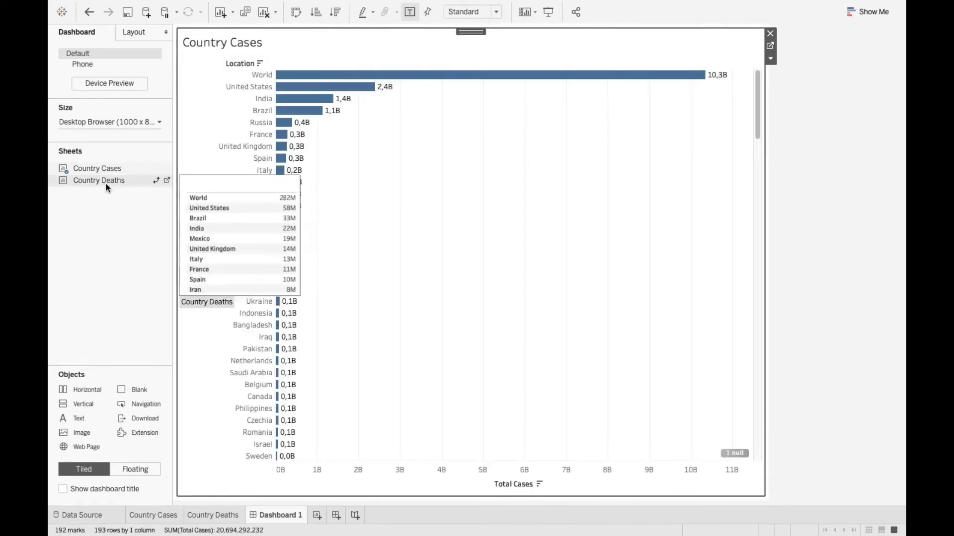
{"action": "mouse_move", "coordinate": [104, 185]}
{"action": "left_mouse_down"}
{"action": "mouse_move", "coordinate": [236, 249]}
{"action": "mouse_move", "coordinate": [423, 386]}
{"action": "left_mouse_up"}
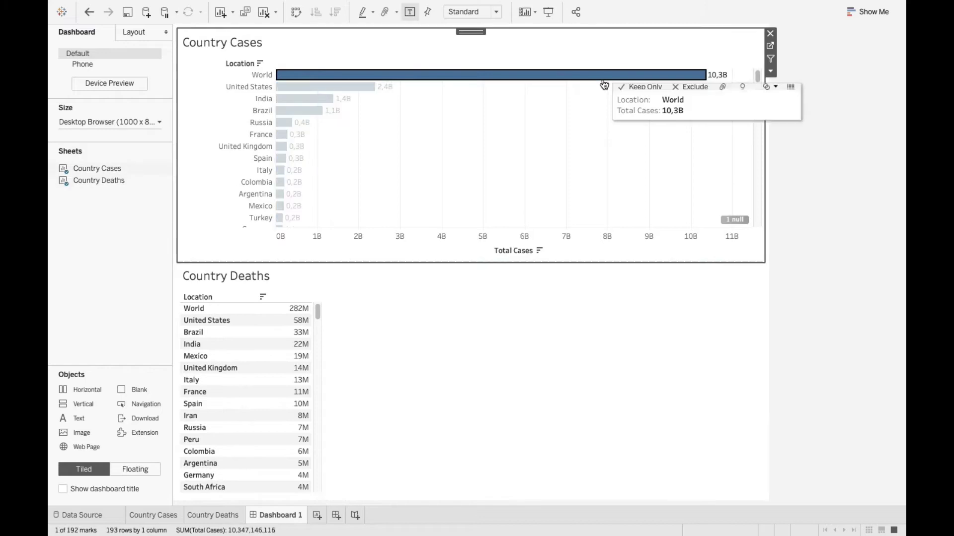
On Country Cases, add a Continent filter including all seven continents and show its filter card.
{"action": "left_click", "coordinate": [770, 45]}
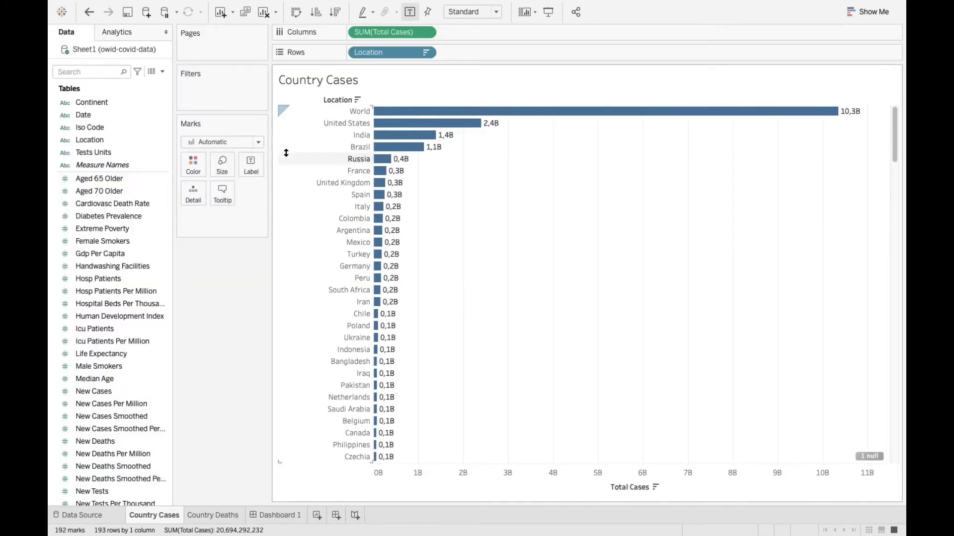
{"action": "left_click", "coordinate": [97, 104]}
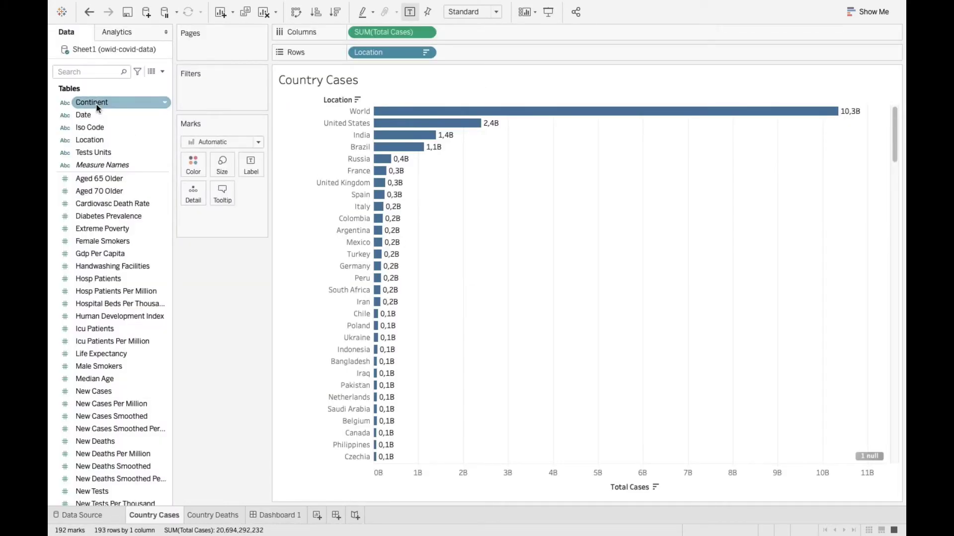
{"action": "left_click_drag", "start_coordinate": [98, 108], "coordinate": [214, 100]}
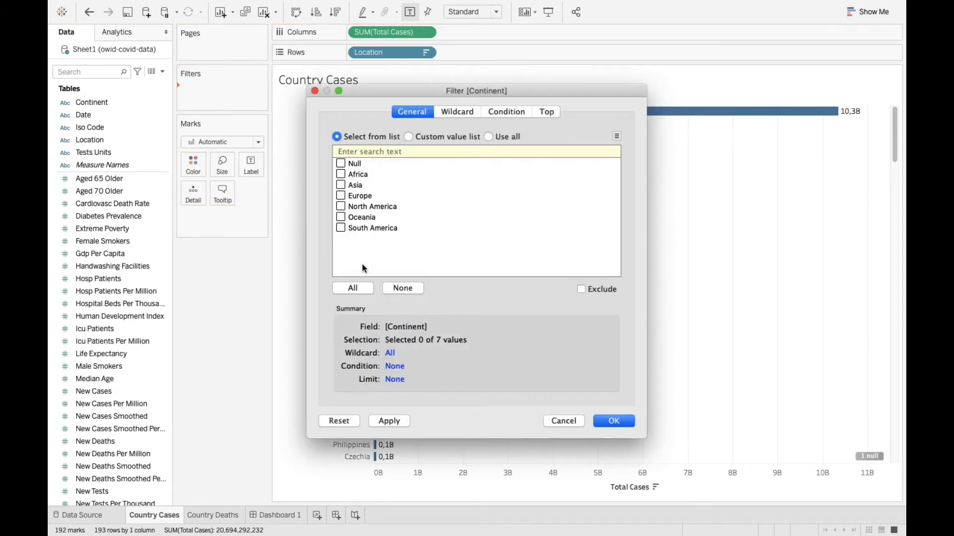
{"action": "left_click", "coordinate": [353, 288]}
{"action": "left_click", "coordinate": [613, 421]}
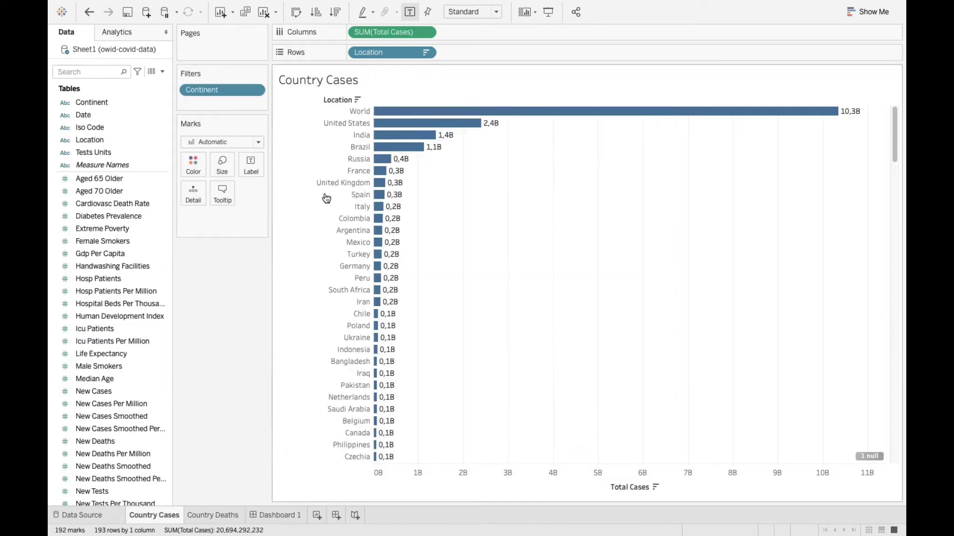
{"action": "left_click", "coordinate": [256, 90]}
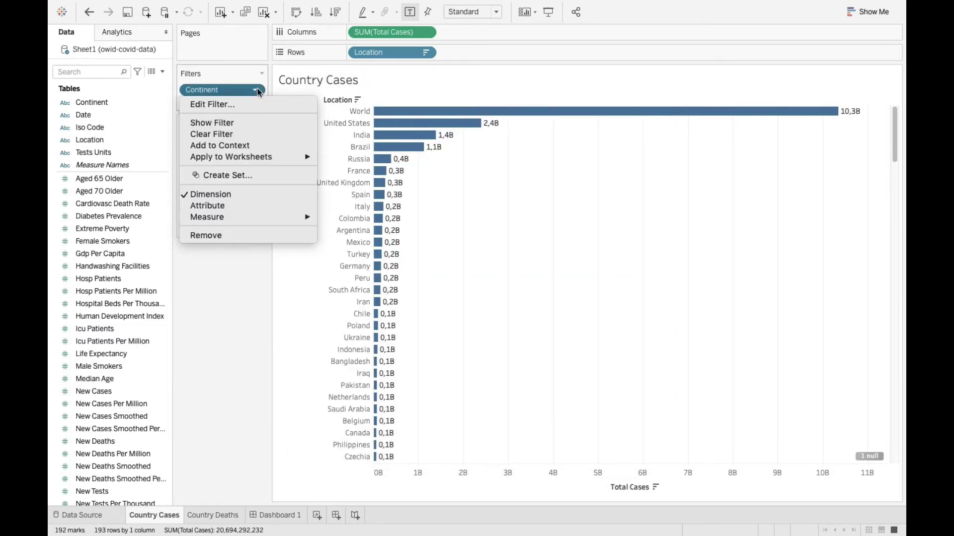
{"action": "left_click", "coordinate": [246, 120]}
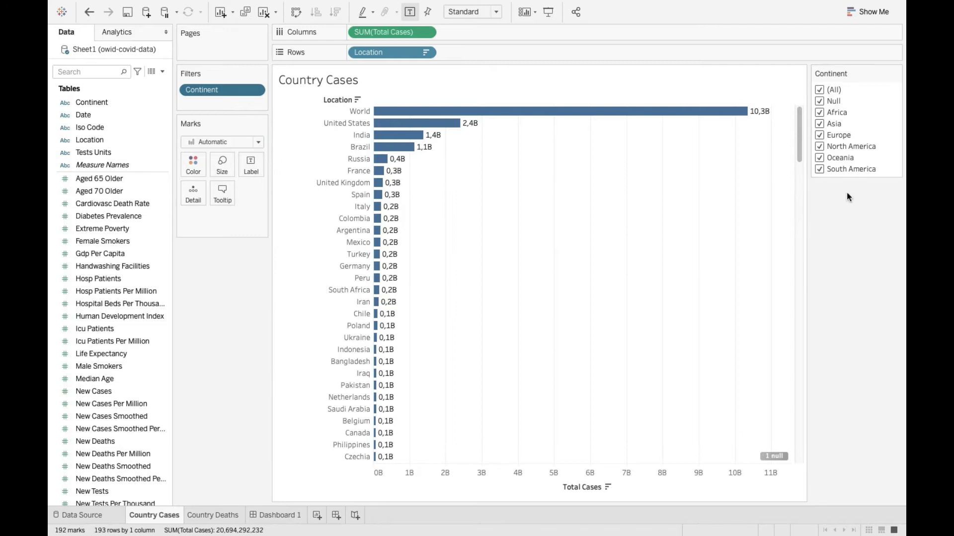
Add the Continent filter card to Dashboard 1 from the Country Cases chart's options.
{"action": "left_click", "coordinate": [287, 516]}
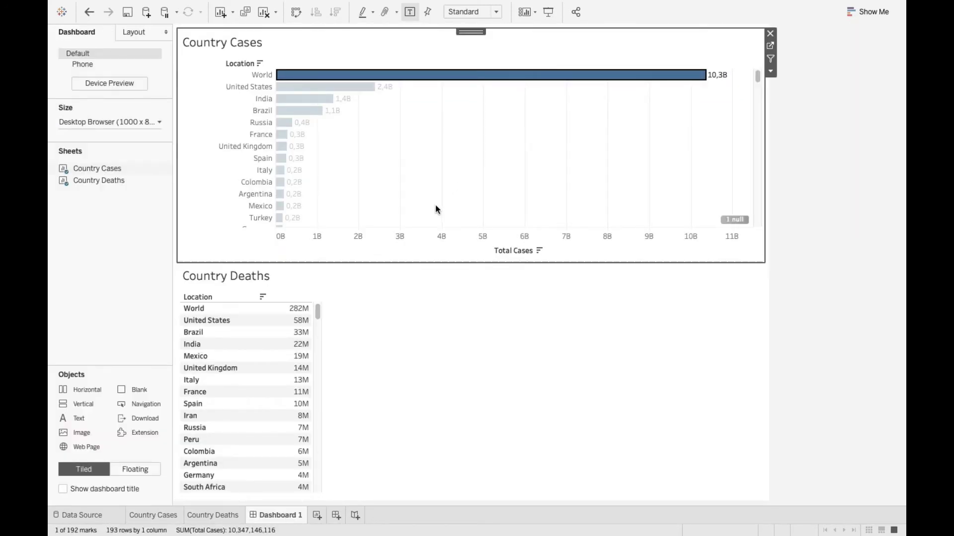
{"action": "left_click", "coordinate": [214, 209]}
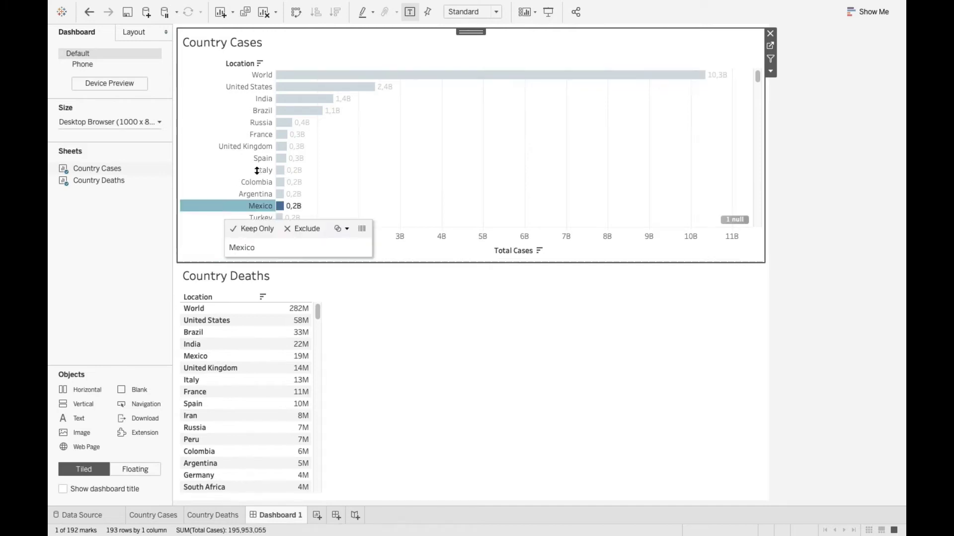
{"action": "left_click", "coordinate": [770, 73]}
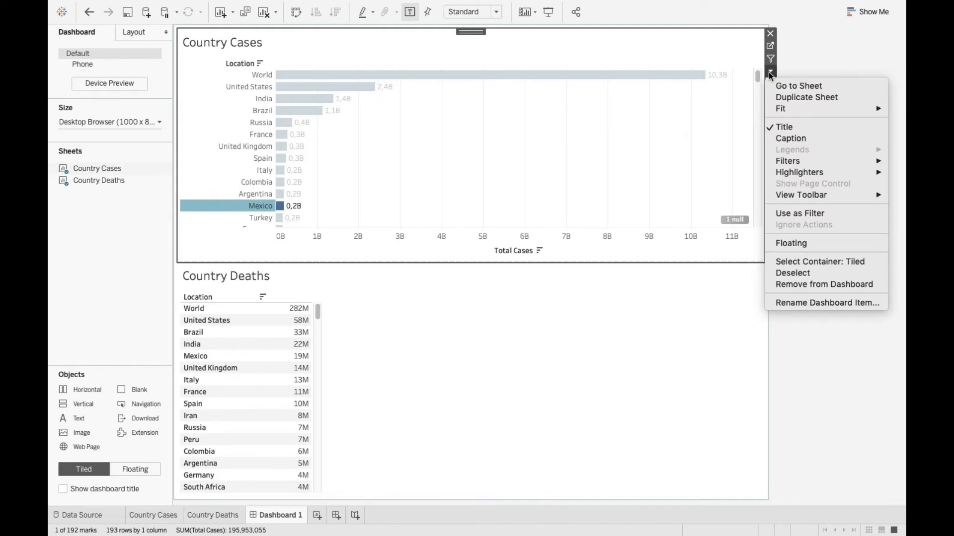
{"action": "mouse_move", "coordinate": [794, 159]}
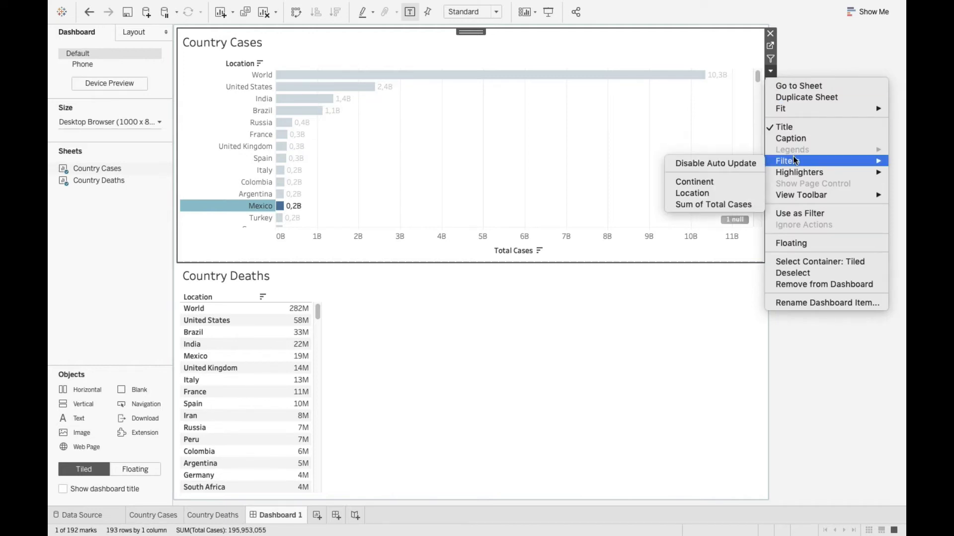
{"action": "left_click", "coordinate": [732, 182]}
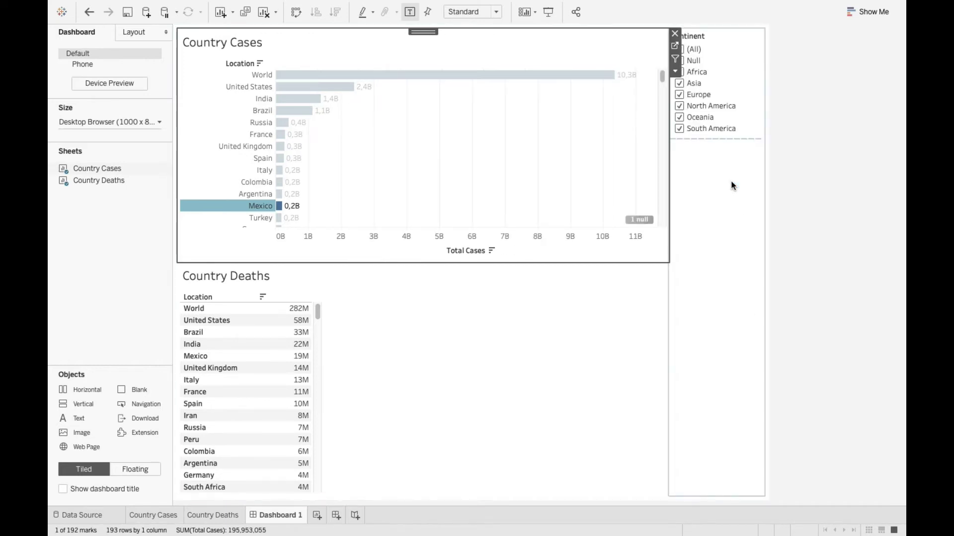
Test the filter by unchecking North America, Europe and Oceania, then recheck all continents.
{"action": "left_click", "coordinate": [679, 105]}
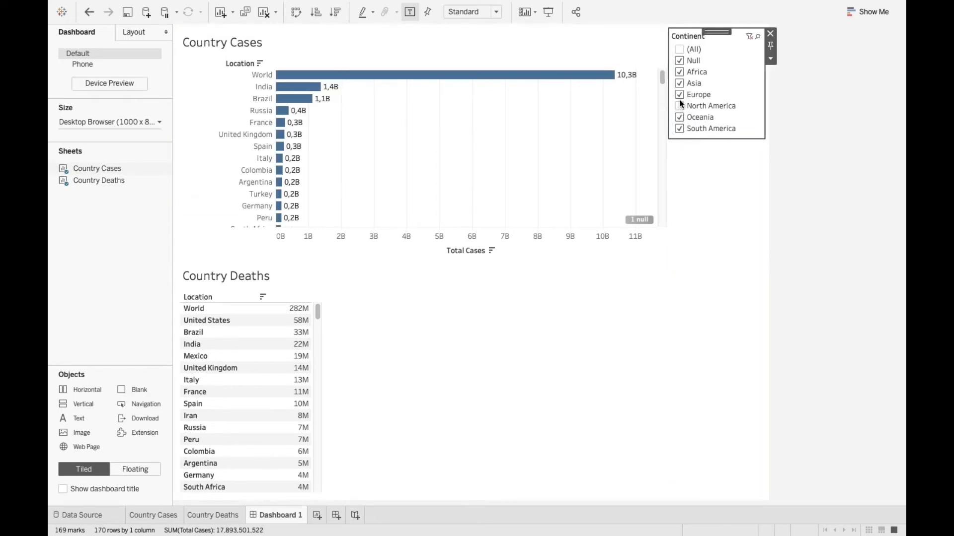
{"action": "left_click", "coordinate": [679, 95]}
{"action": "left_click", "coordinate": [680, 94]}
{"action": "left_click", "coordinate": [679, 105]}
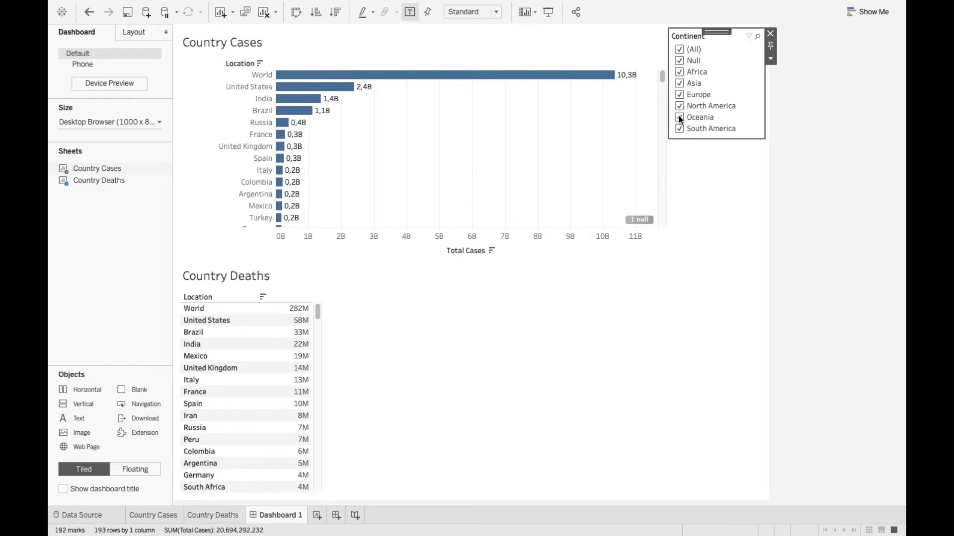
{"action": "left_click", "coordinate": [679, 117]}
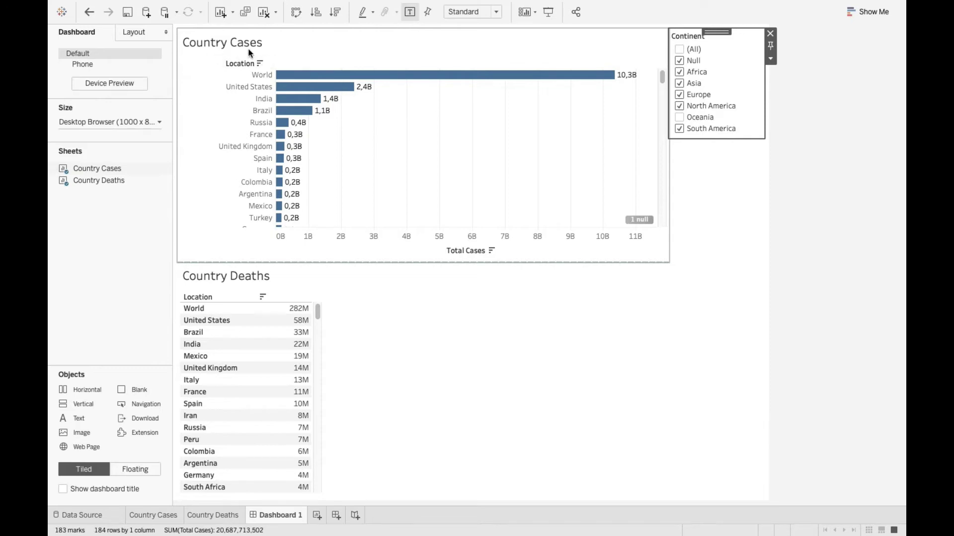
{"action": "left_click", "coordinate": [679, 117]}
{"action": "mouse_move", "coordinate": [578, 84]}
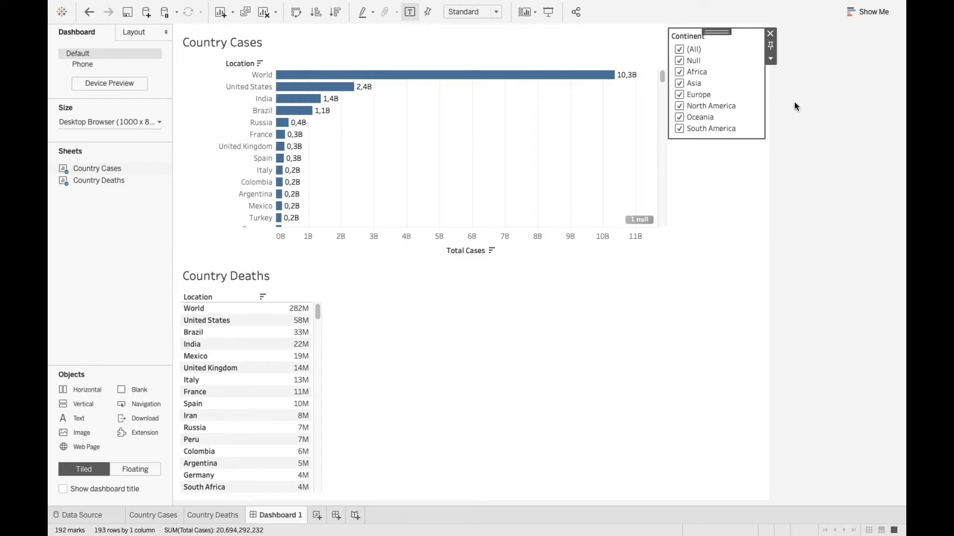
Apply the Continent filter to the Country Deaths worksheet as well as Country Cases.
{"action": "left_click", "coordinate": [770, 60]}
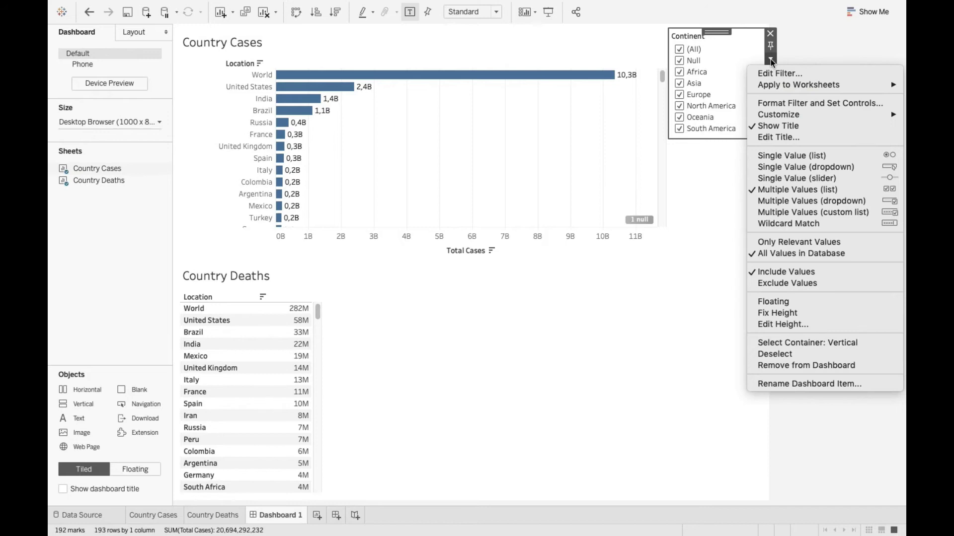
{"action": "mouse_move", "coordinate": [776, 87]}
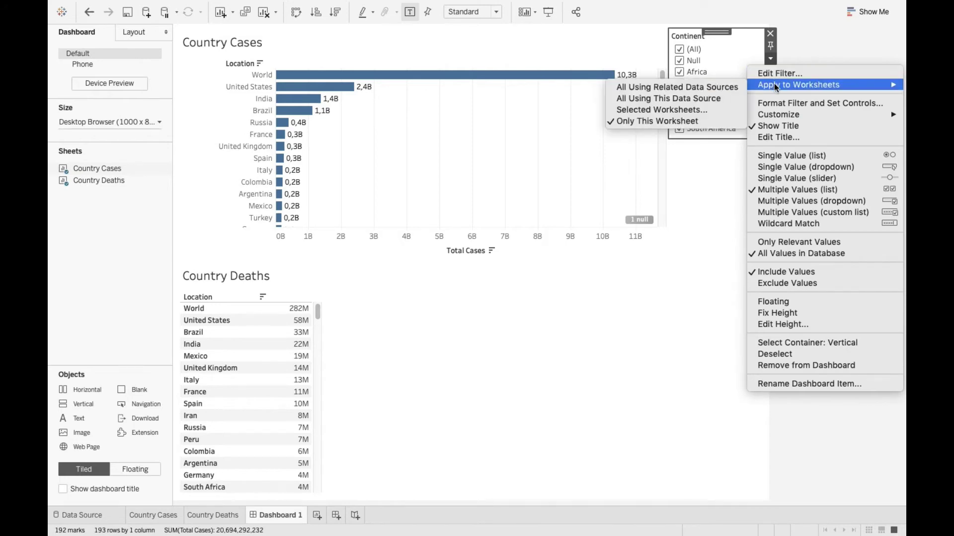
{"action": "left_click", "coordinate": [705, 109]}
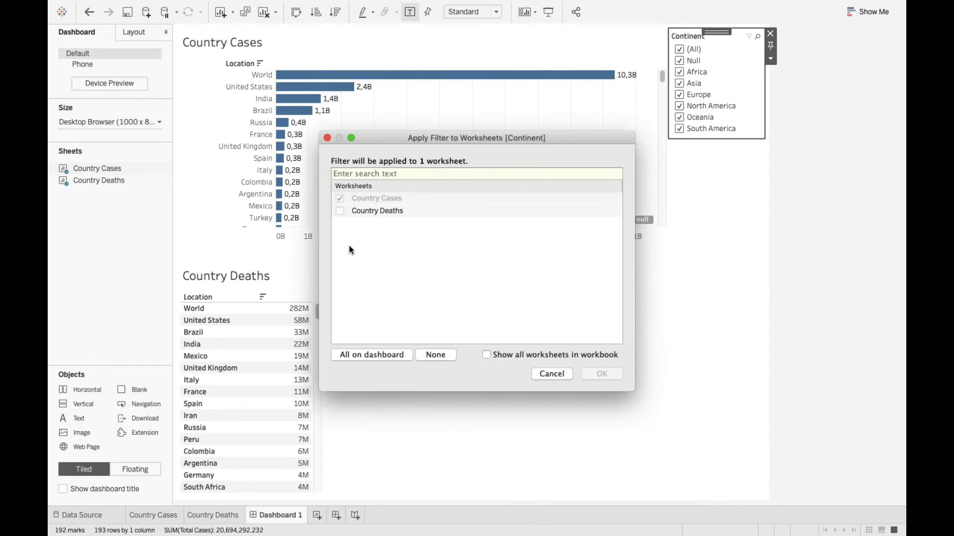
{"action": "left_click", "coordinate": [340, 210]}
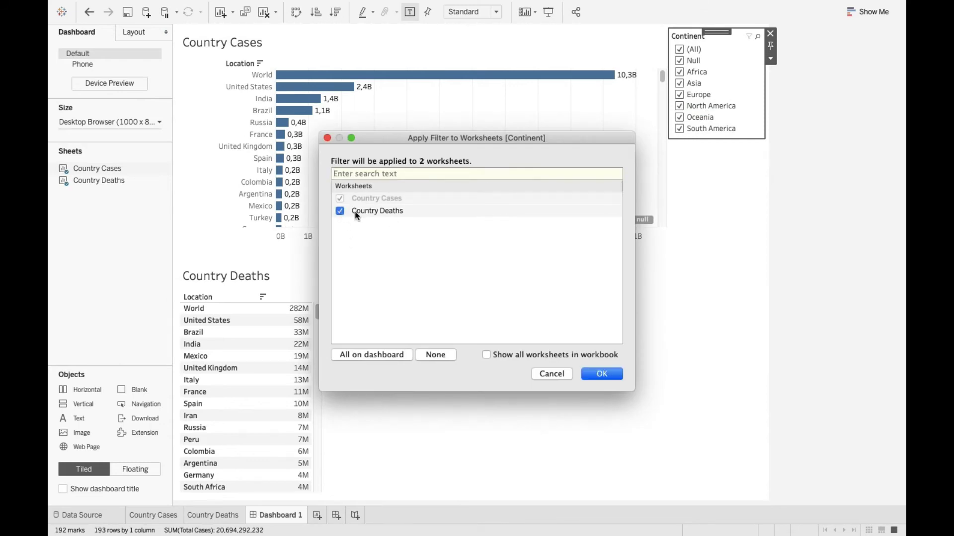
{"action": "left_click", "coordinate": [602, 374]}
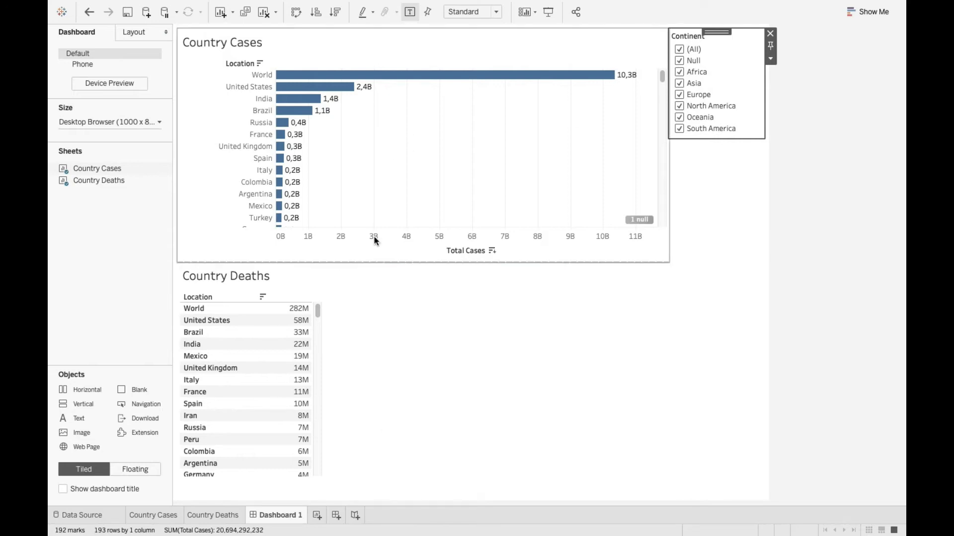
{"action": "left_click", "coordinate": [680, 73]}
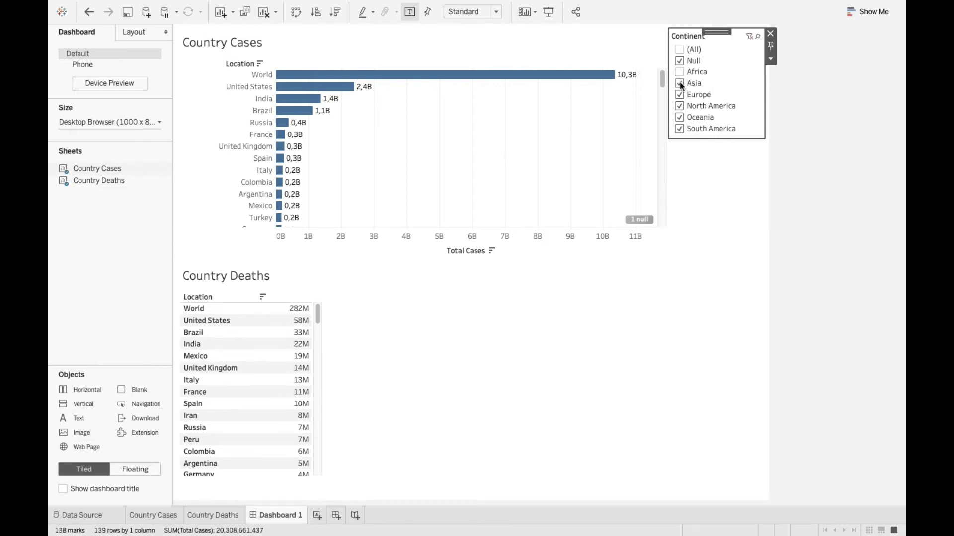
{"action": "left_click", "coordinate": [679, 83]}
{"action": "left_click", "coordinate": [680, 94]}
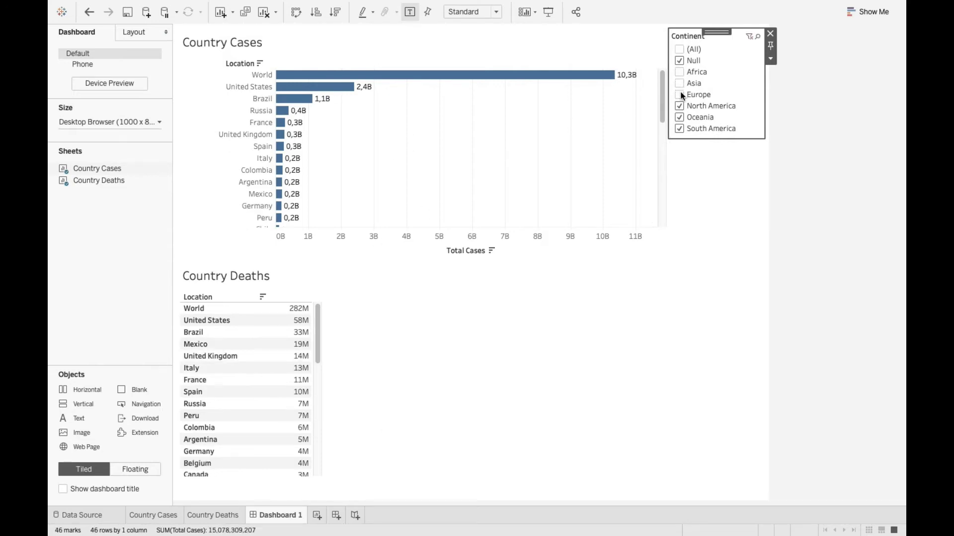
{"action": "left_click", "coordinate": [679, 84]}
{"action": "left_click", "coordinate": [679, 72]}
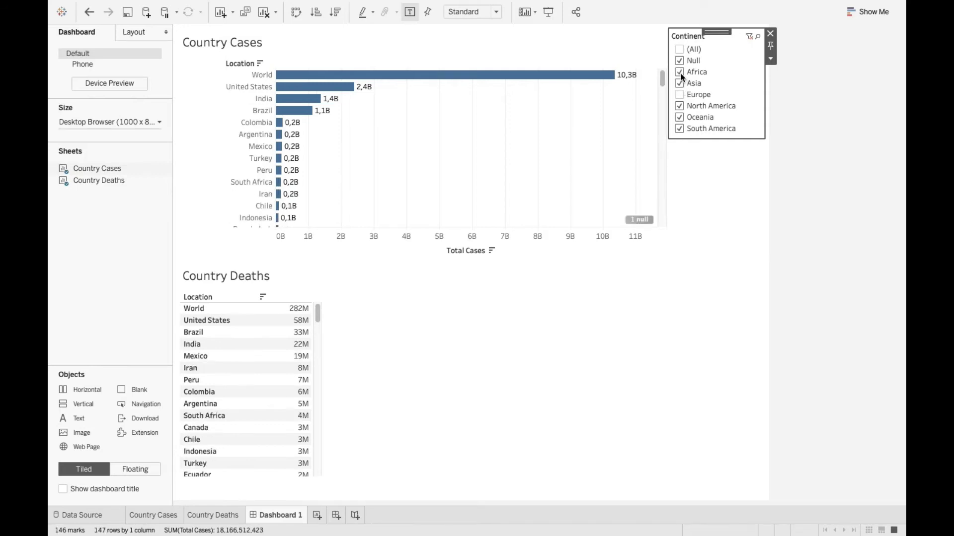
{"action": "left_click", "coordinate": [680, 94]}
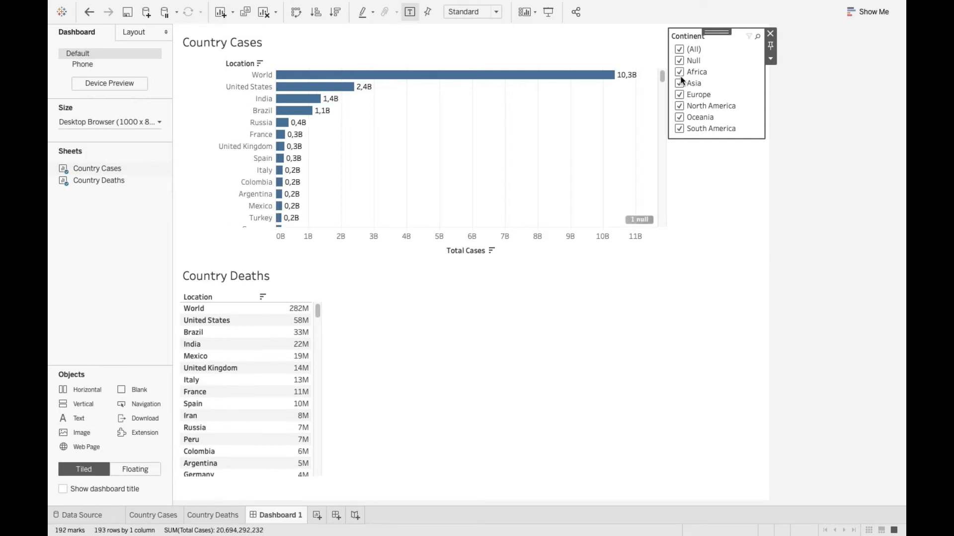
{"action": "left_click", "coordinate": [680, 72]}
{"action": "left_click", "coordinate": [679, 83]}
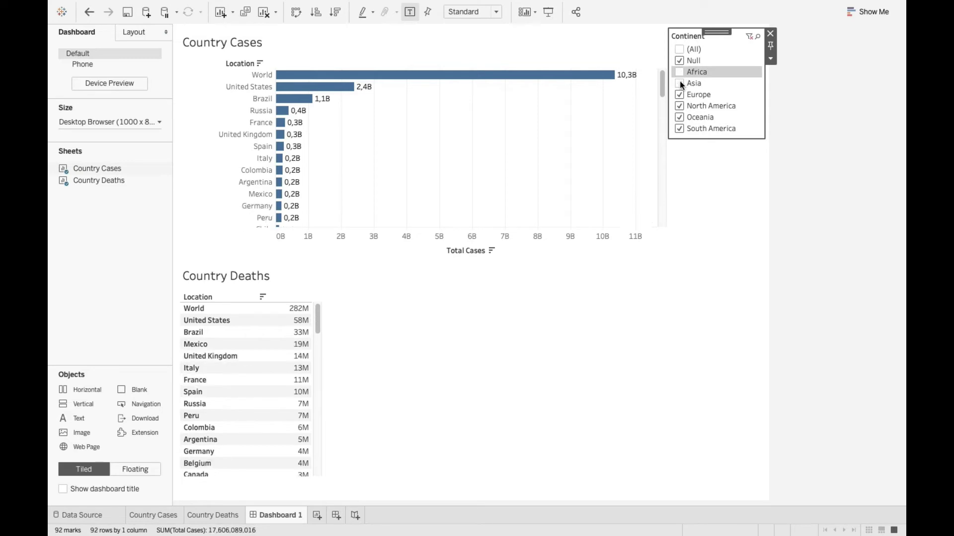
{"action": "left_click", "coordinate": [678, 73]}
{"action": "left_click", "coordinate": [679, 83]}
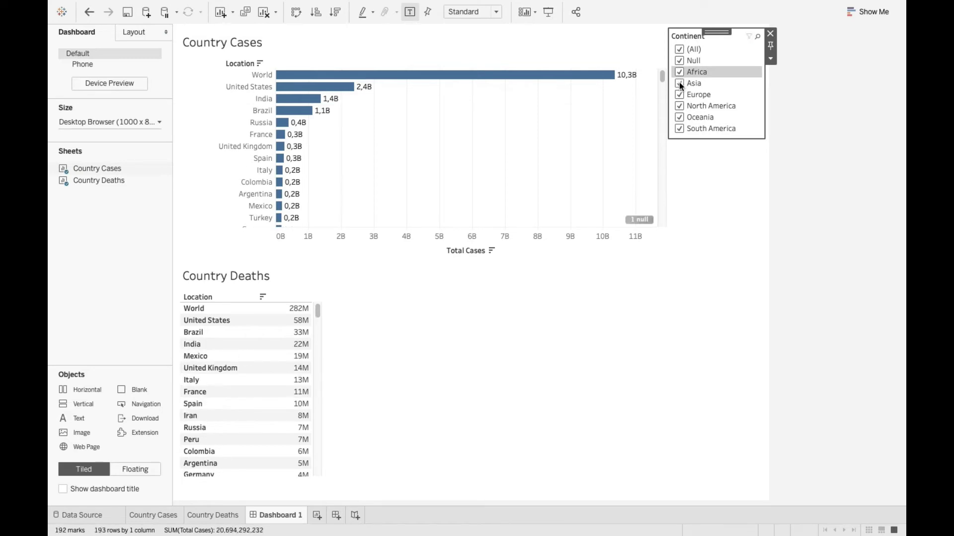
{"action": "left_click", "coordinate": [621, 477]}
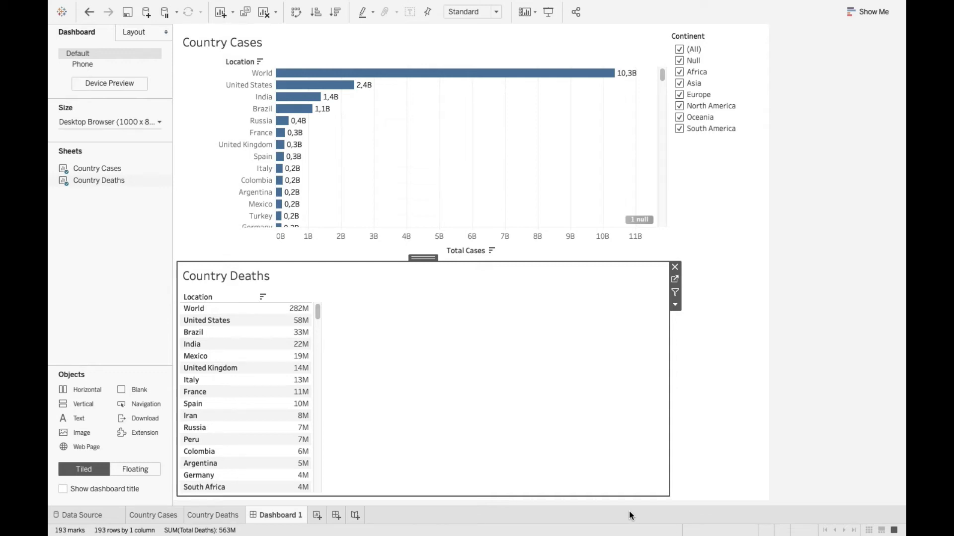
Remove the Continent filter card from Dashboard 1.
{"action": "left_click", "coordinate": [753, 72]}
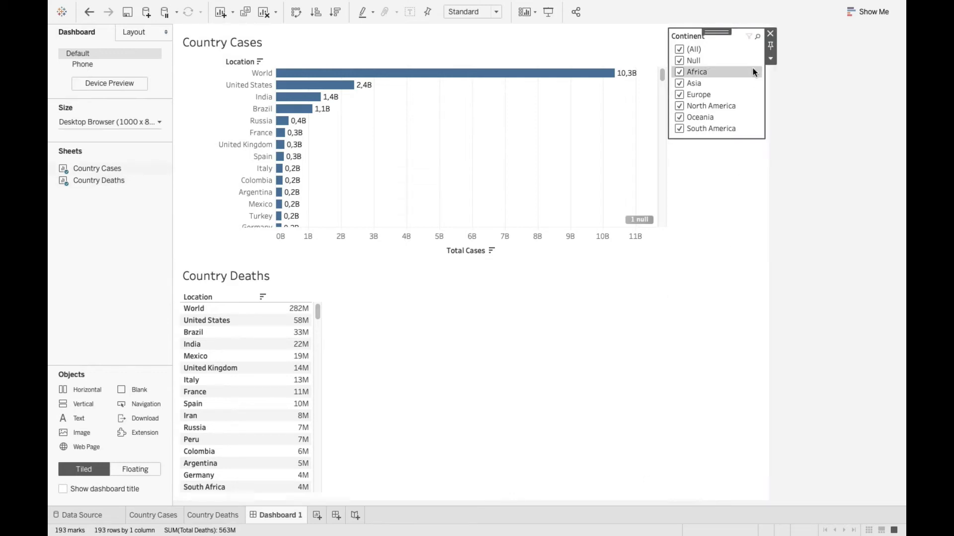
{"action": "left_click", "coordinate": [770, 58]}
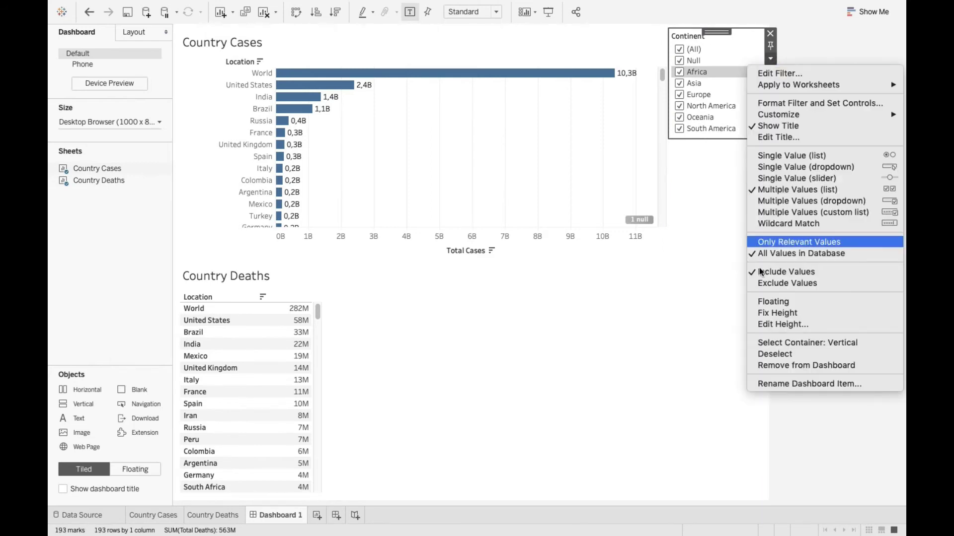
{"action": "left_click", "coordinate": [787, 366]}
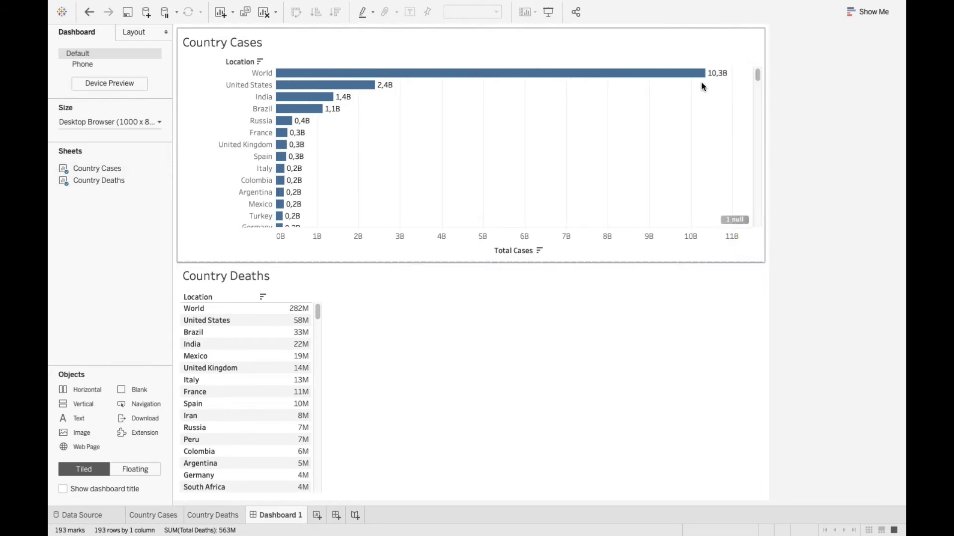
Remove the Continent filter from the Country Cases worksheet and open the data pane menu.
{"action": "left_click", "coordinate": [707, 47]}
{"action": "left_click", "coordinate": [771, 45]}
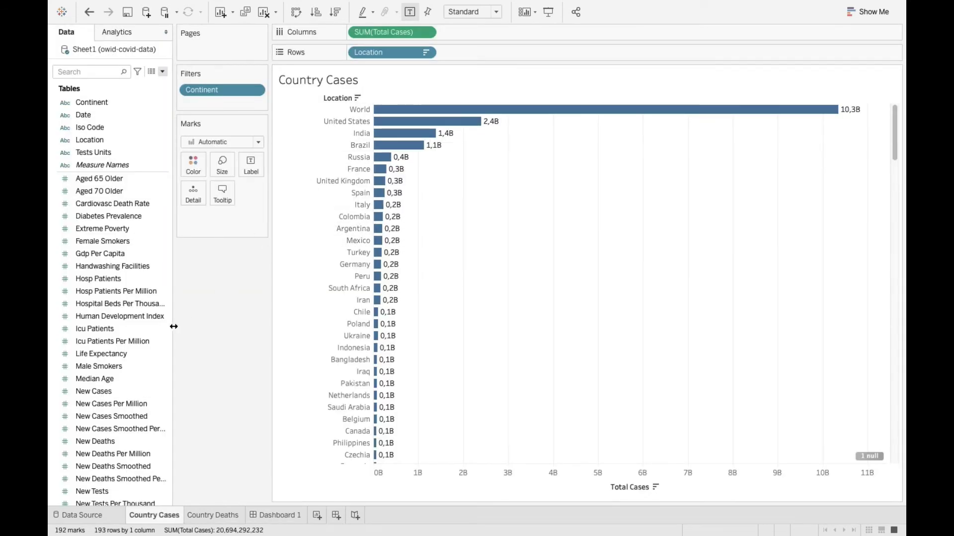
{"action": "left_click", "coordinate": [254, 91]}
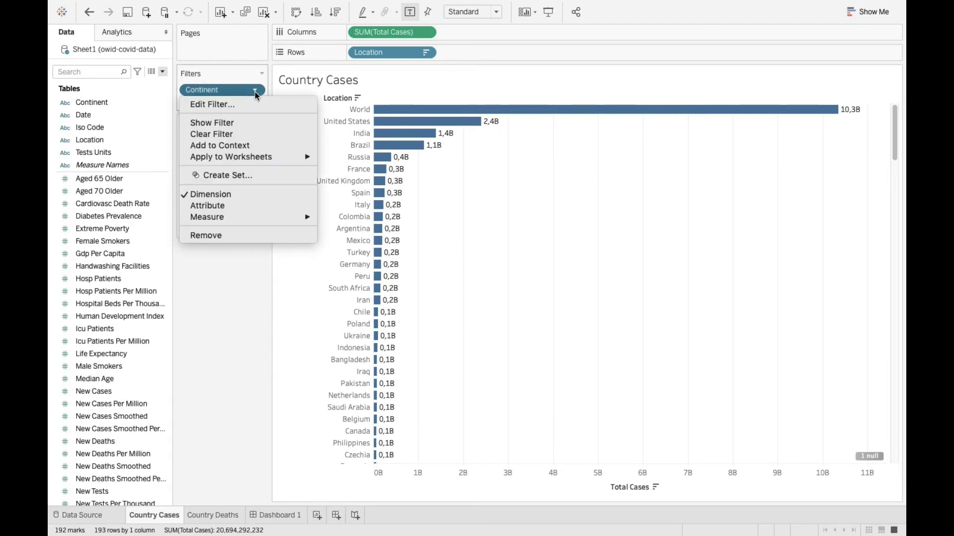
{"action": "left_click", "coordinate": [235, 233]}
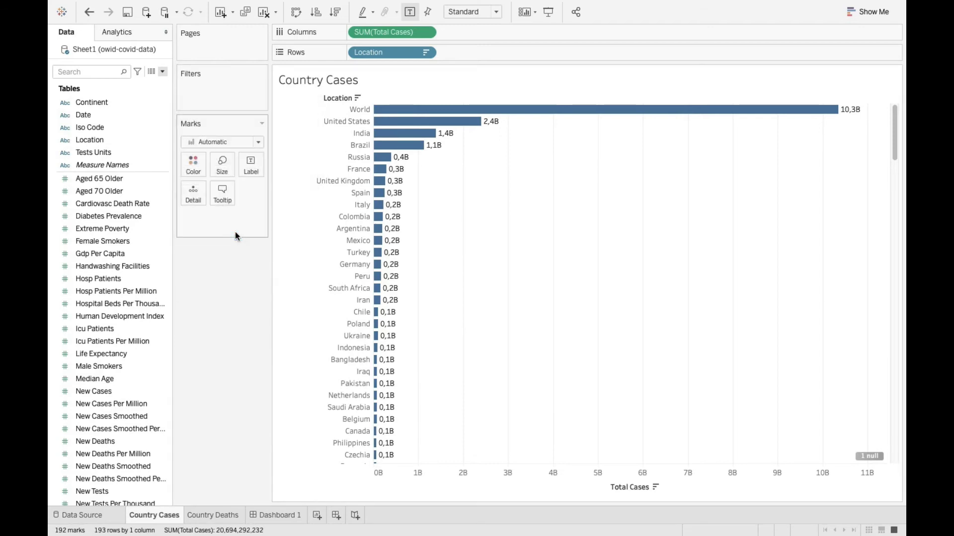
{"action": "left_click", "coordinate": [163, 72]}
Create a String parameter named 'Select Continent' restricted to a list of values.
{"action": "left_click", "coordinate": [146, 93]}
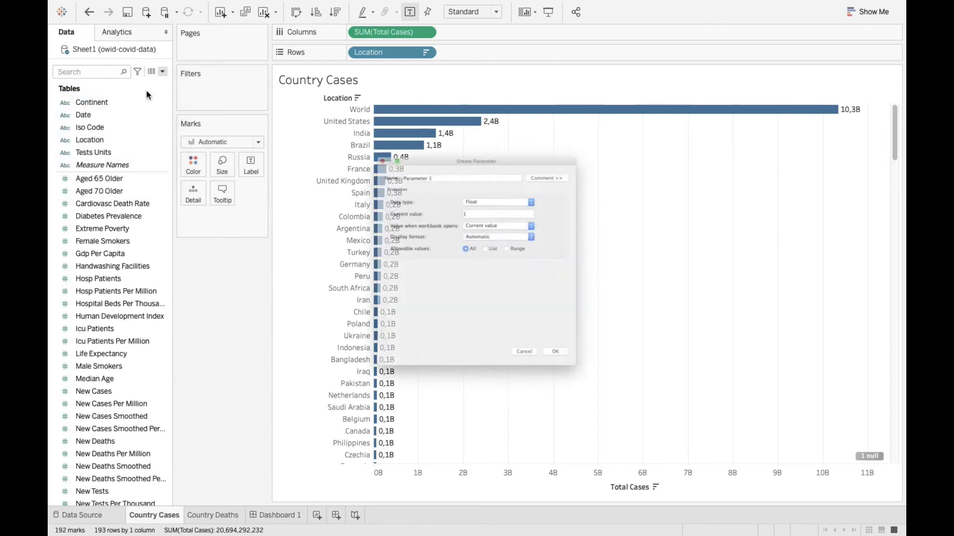
{"action": "left_click_drag", "start_coordinate": [416, 128], "coordinate": [340, 130]}
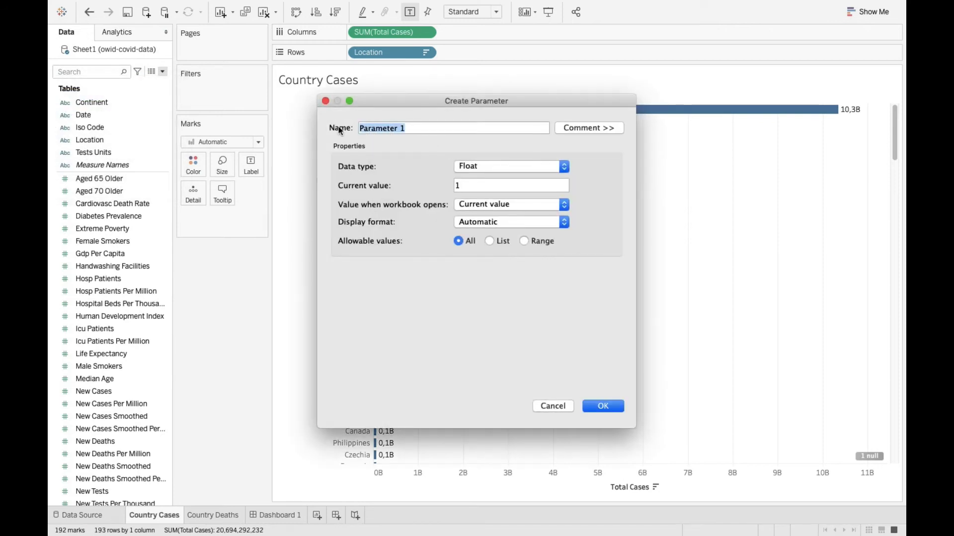
{"action": "type", "text": "Select Continent"}
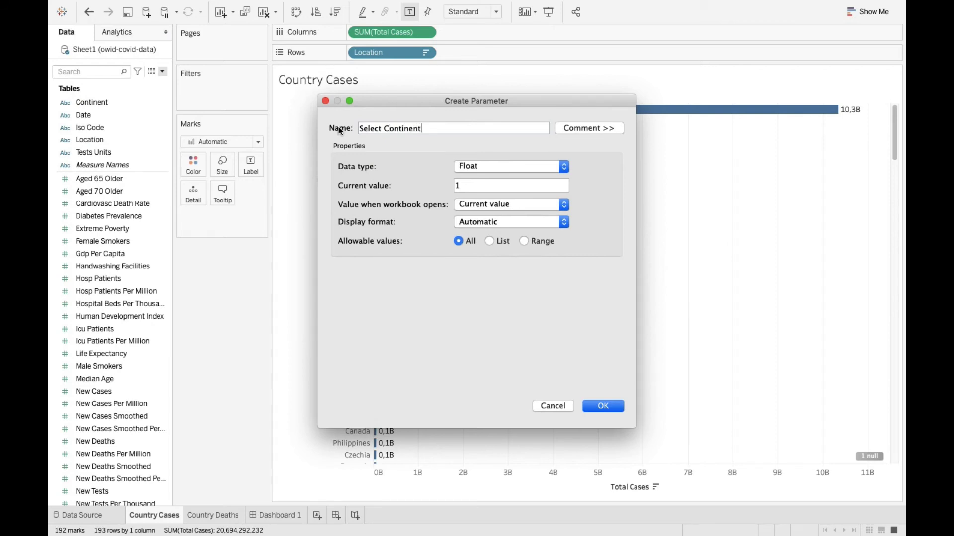
{"action": "left_click", "coordinate": [495, 168]}
{"action": "left_click", "coordinate": [470, 189]}
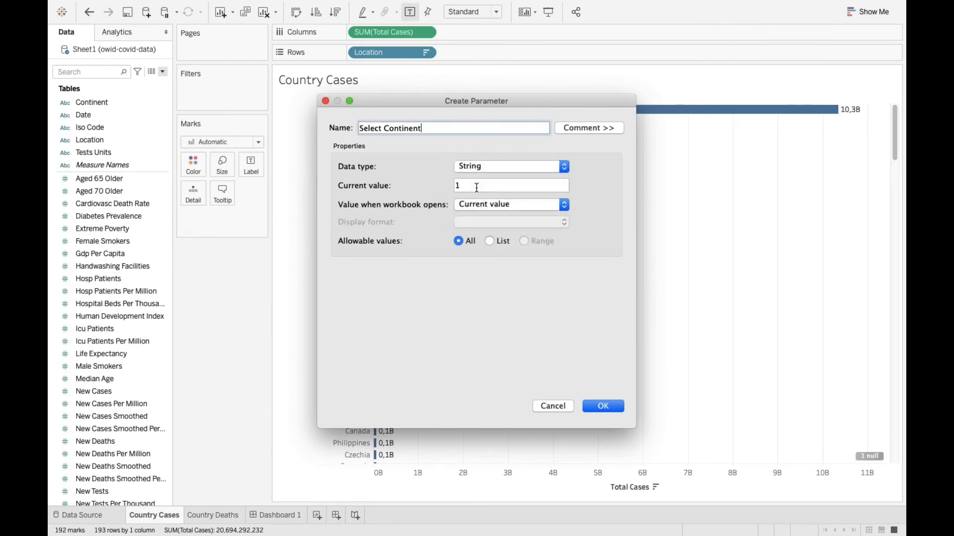
{"action": "left_click", "coordinate": [489, 242]}
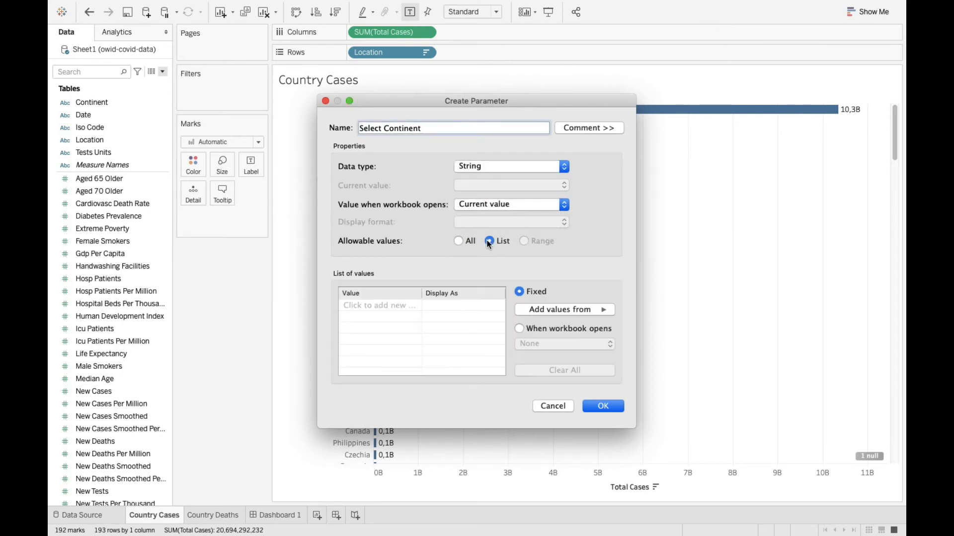
Fill the parameter's value list from the Continent field.
{"action": "left_click", "coordinate": [535, 311]}
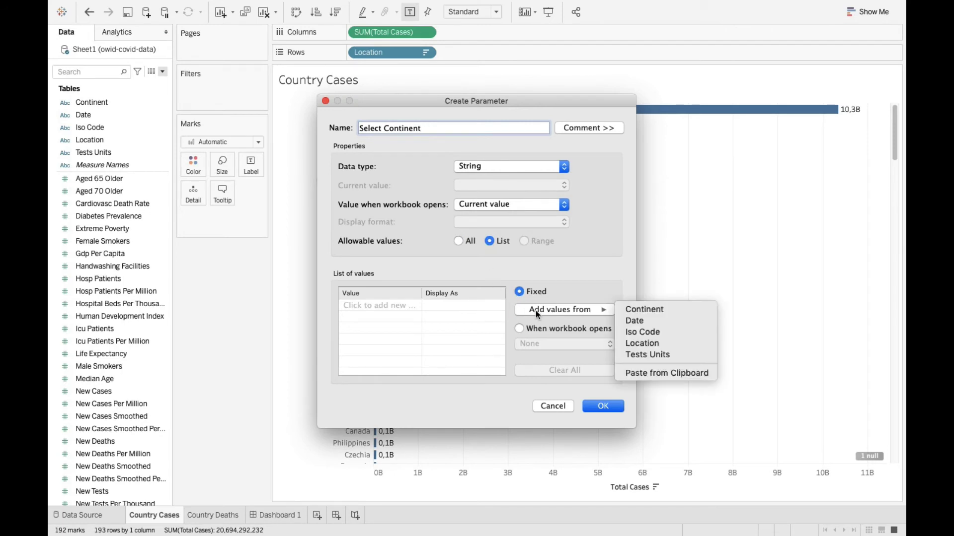
{"action": "left_click", "coordinate": [647, 309]}
{"action": "scroll", "coordinate": [358, 330], "scroll_direction": "down", "scroll_amount": 1}
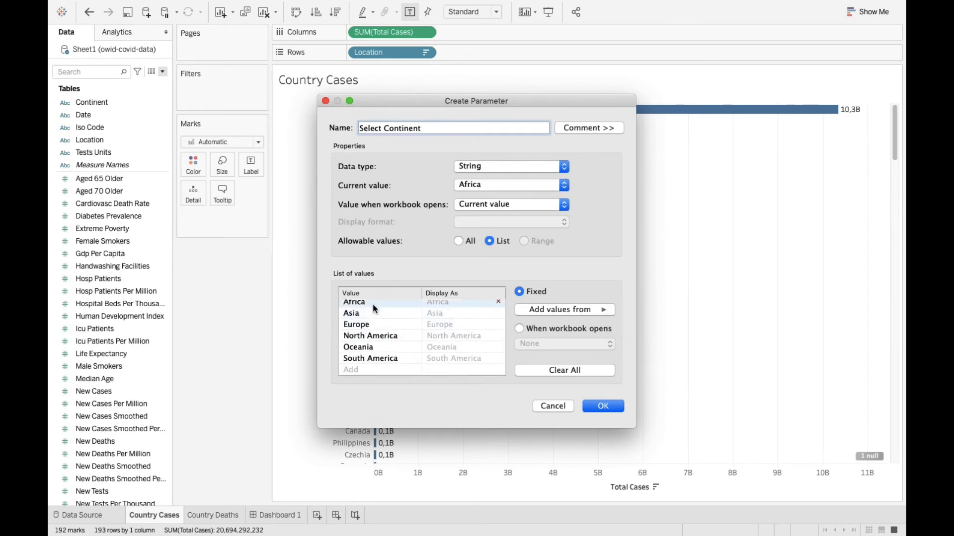
{"action": "scroll", "coordinate": [360, 338], "scroll_direction": "up", "scroll_amount": 1}
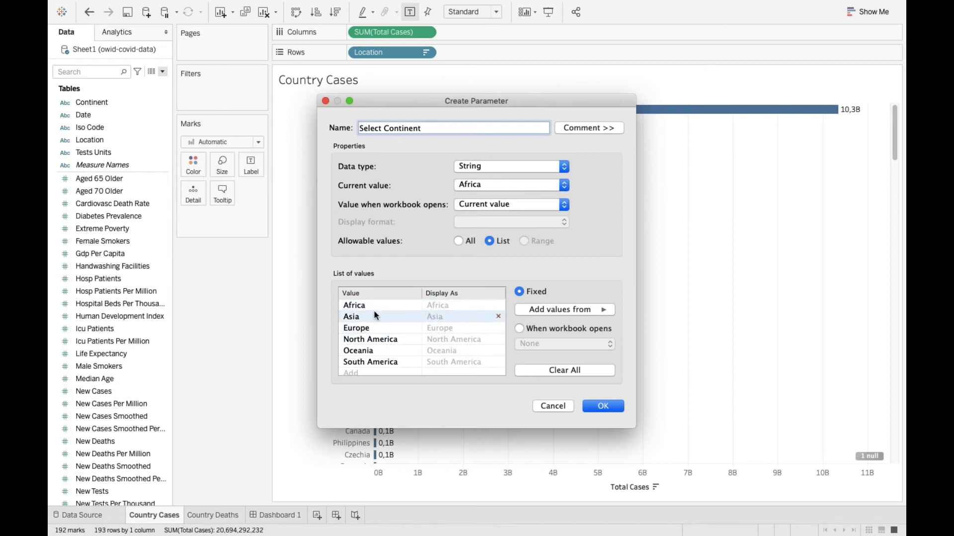
{"action": "scroll", "coordinate": [370, 348], "scroll_direction": "down", "scroll_amount": 1}
Add an 'All' value and move it to the top of the list.
{"action": "left_click", "coordinate": [362, 370]}
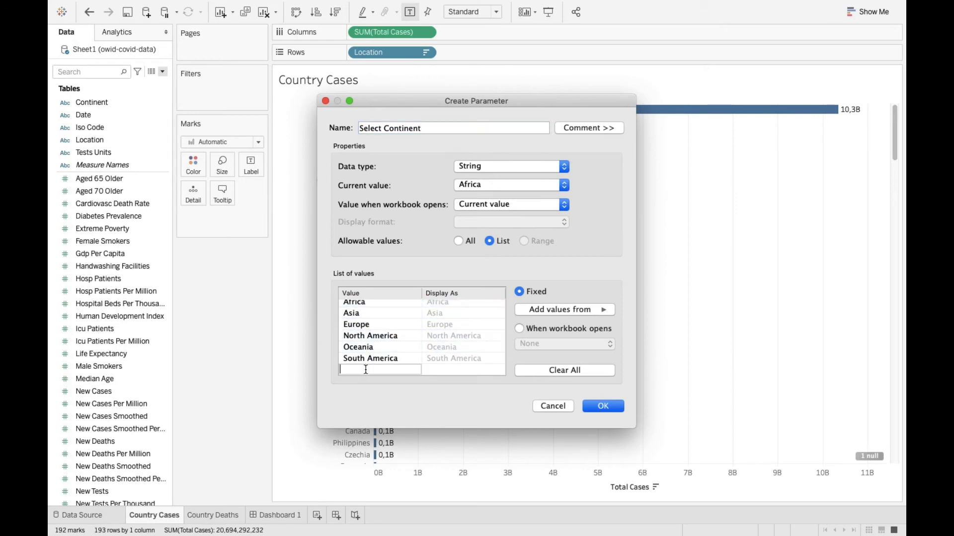
{"action": "type", "text": "All"}
{"action": "key", "text": "Return"}
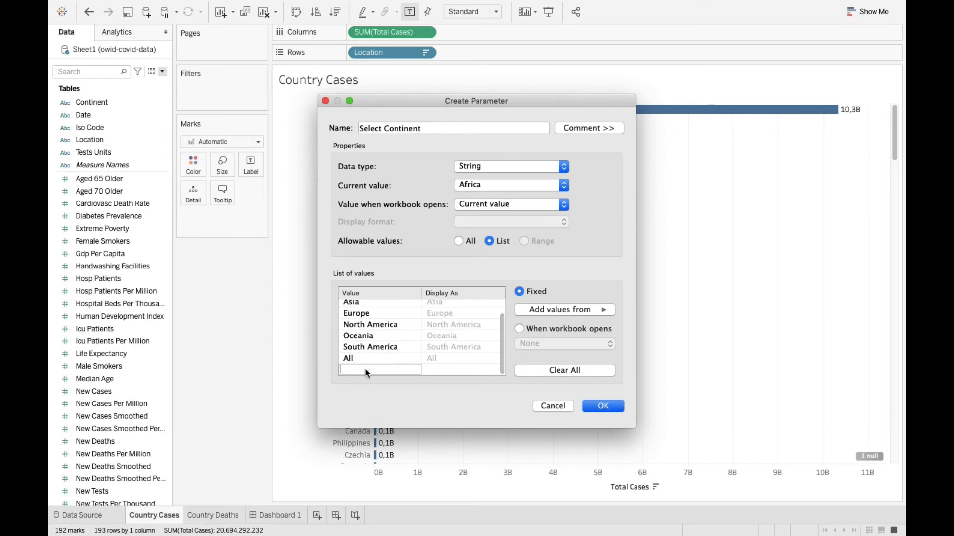
{"action": "left_click", "coordinate": [372, 359]}
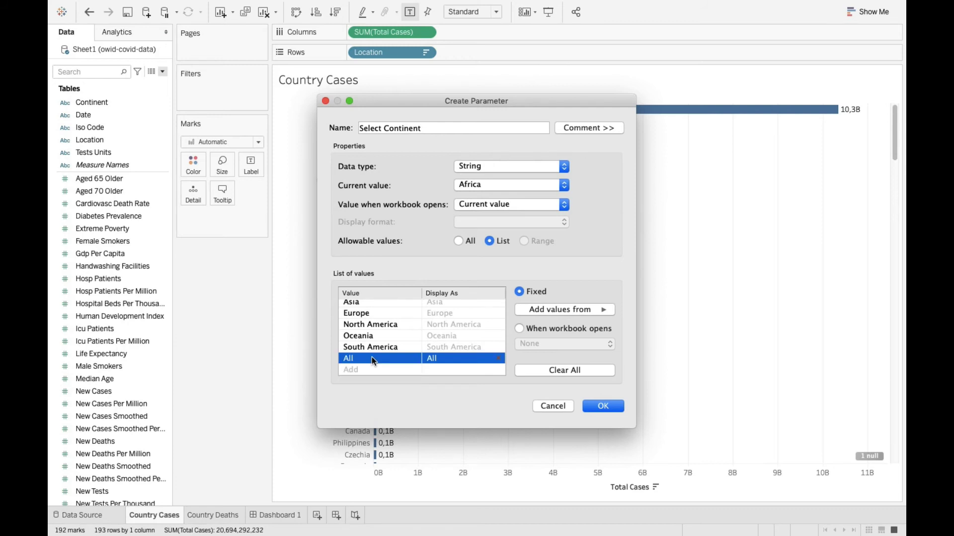
{"action": "left_click_drag", "start_coordinate": [371, 357], "coordinate": [377, 302]}
{"action": "left_click", "coordinate": [366, 317]}
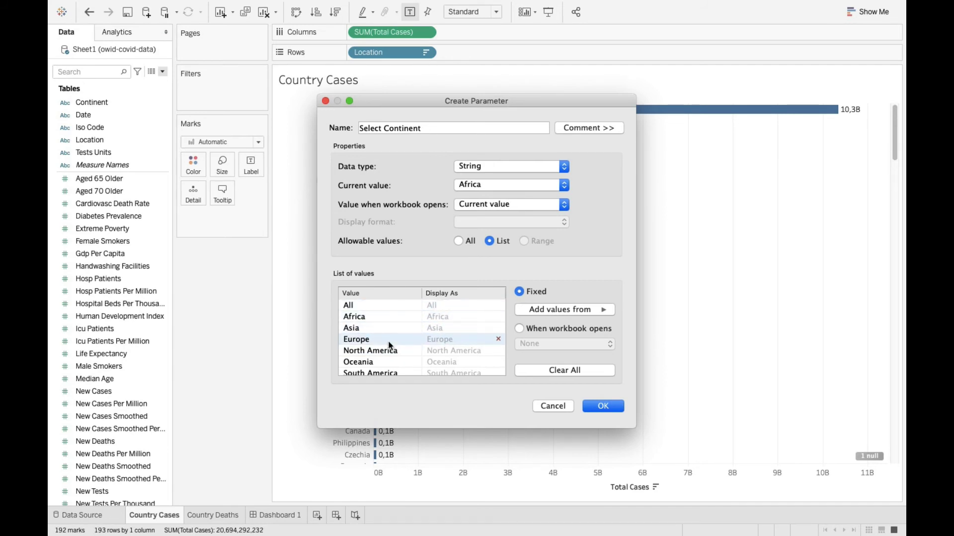
Save the Select Continent parameter, show its control on the sheet, and begin a calculated field.
{"action": "left_click", "coordinate": [603, 406]}
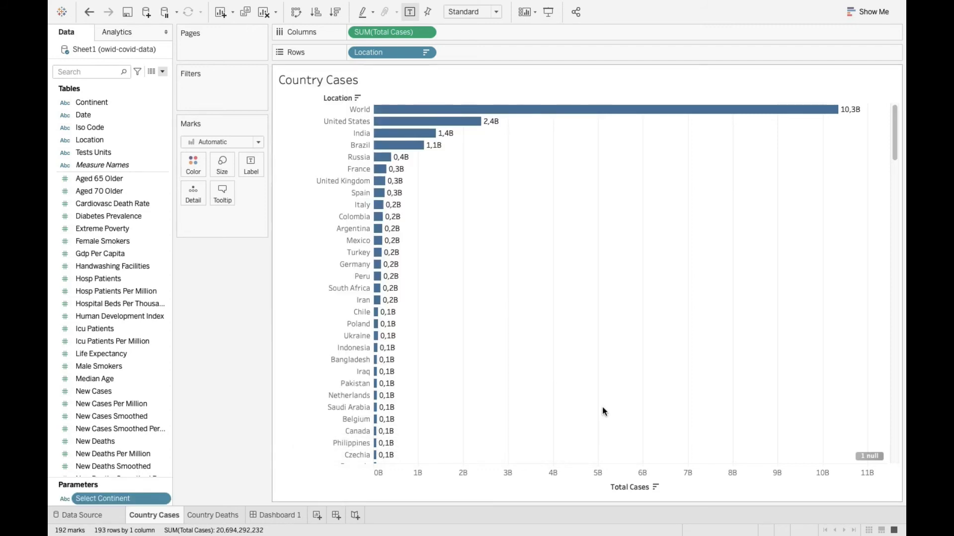
{"action": "left_click", "coordinate": [164, 498]}
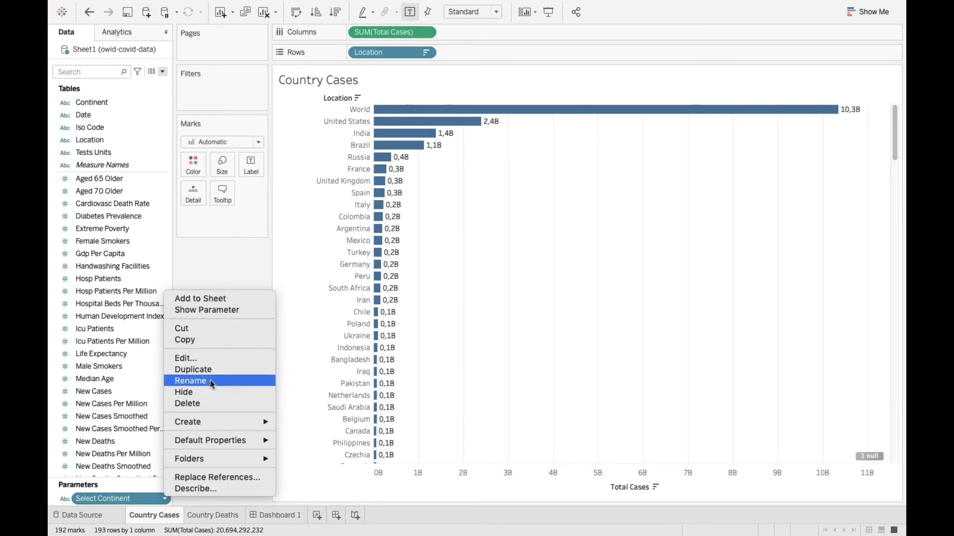
{"action": "left_click", "coordinate": [235, 315]}
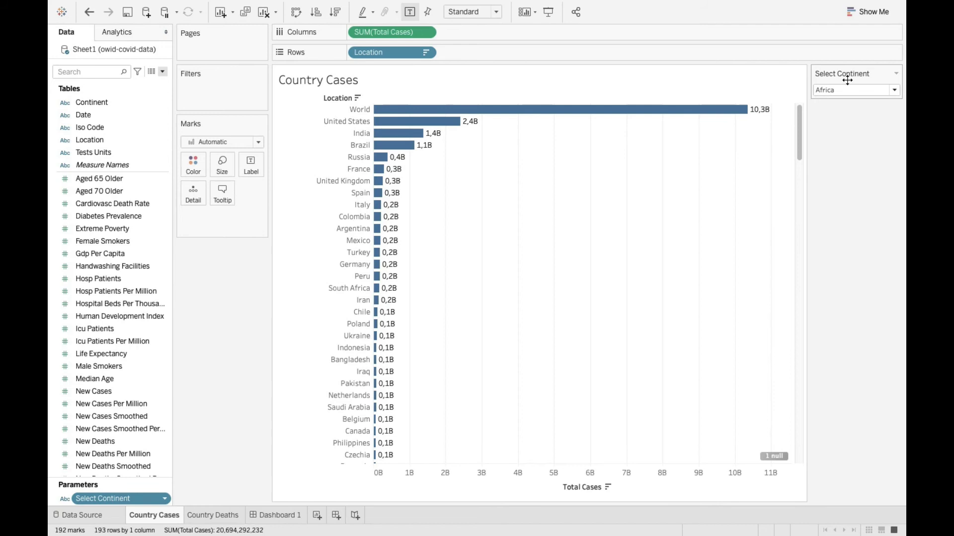
{"action": "left_click", "coordinate": [164, 72]}
Write the 'Global Filter' calculation [Select Continent]=[Continent] or [Select Continent]="All" and apply it.
{"action": "left_click", "coordinate": [156, 81]}
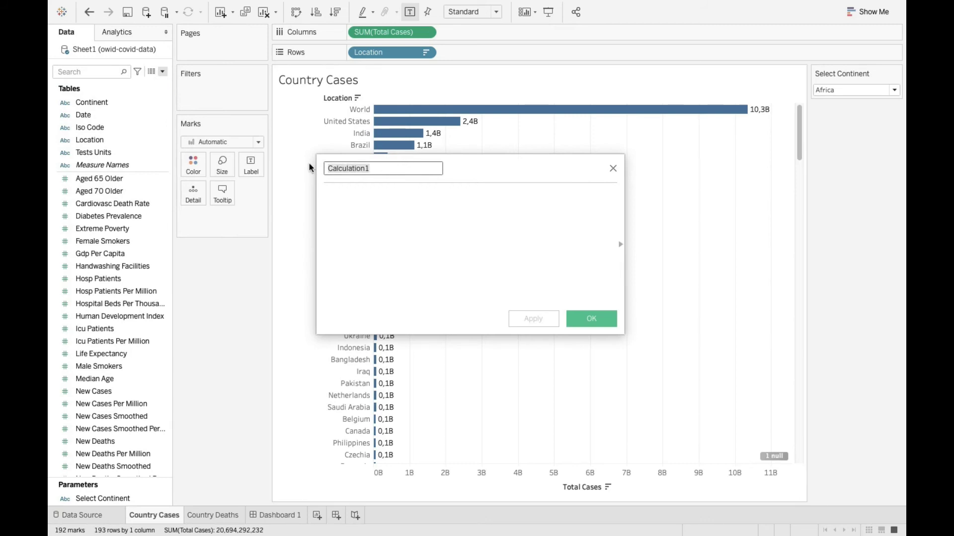
{"action": "type", "text": "Glob"}
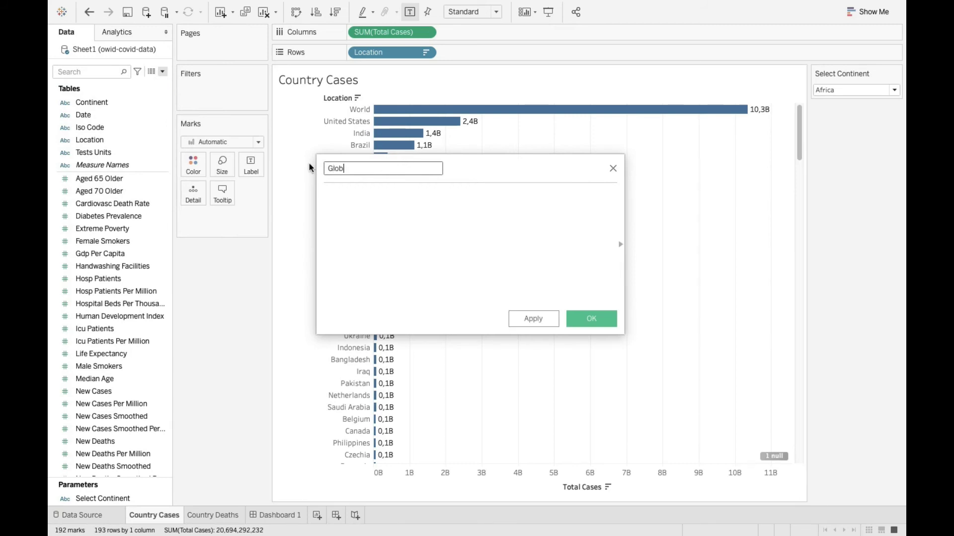
{"action": "type", "text": "al Filter"}
{"action": "left_click", "coordinate": [369, 207]}
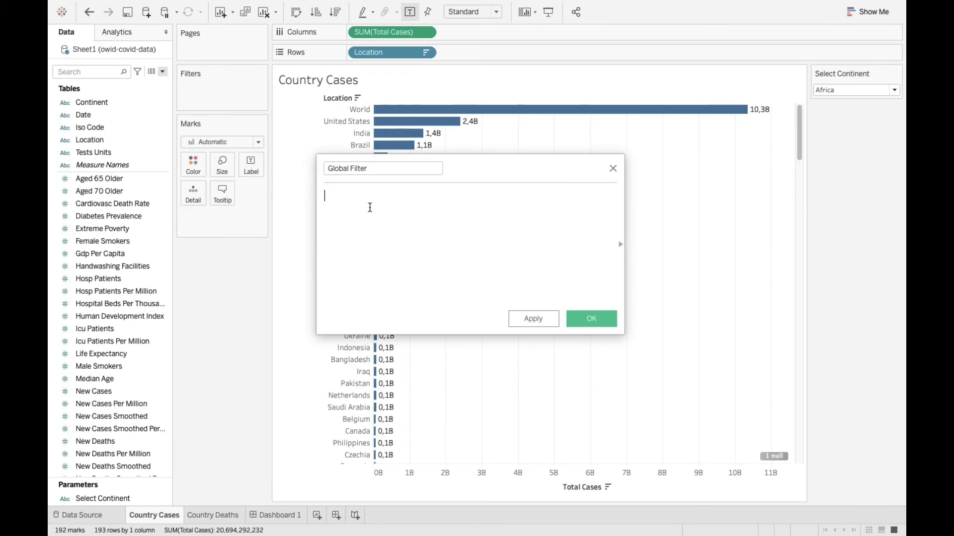
{"action": "type", "text": "ele"}
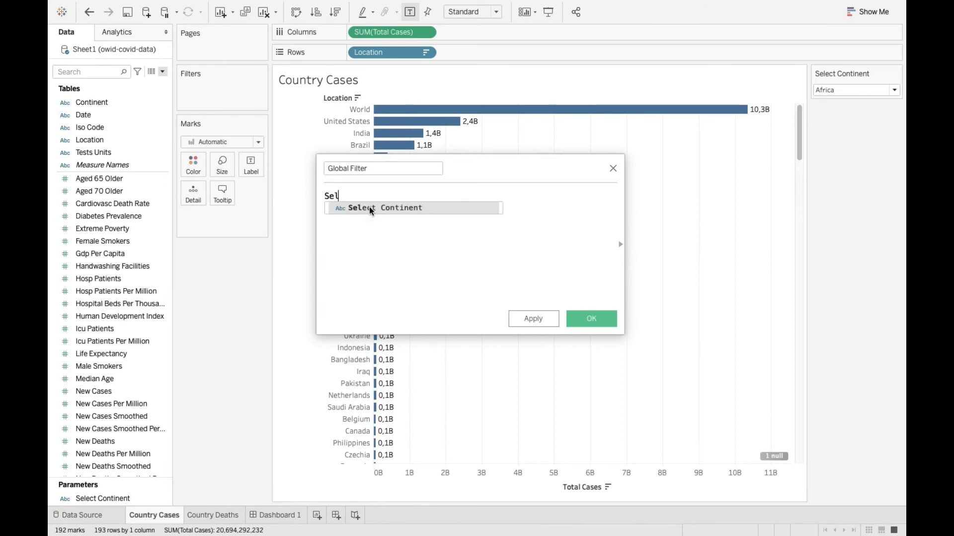
{"action": "left_click", "coordinate": [369, 207]}
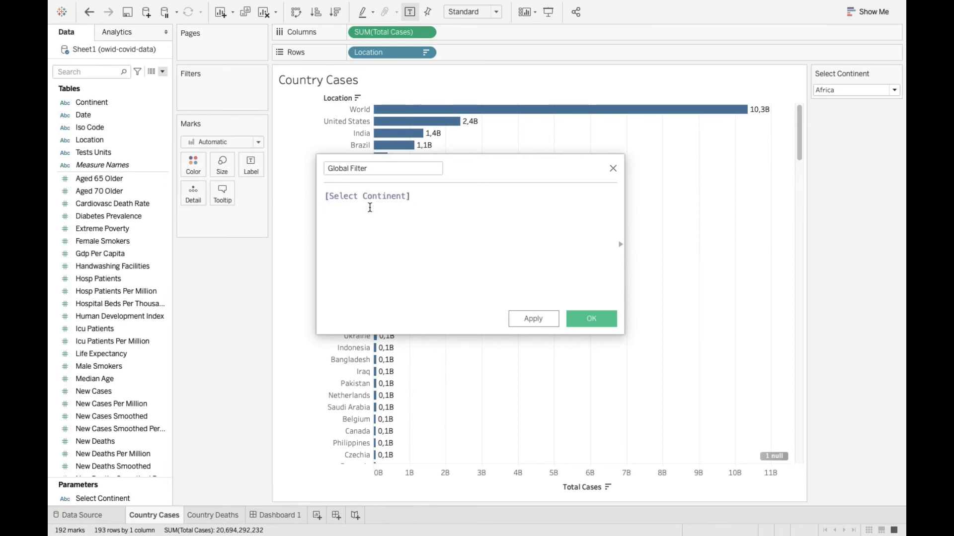
{"action": "type", "text": "=cont"}
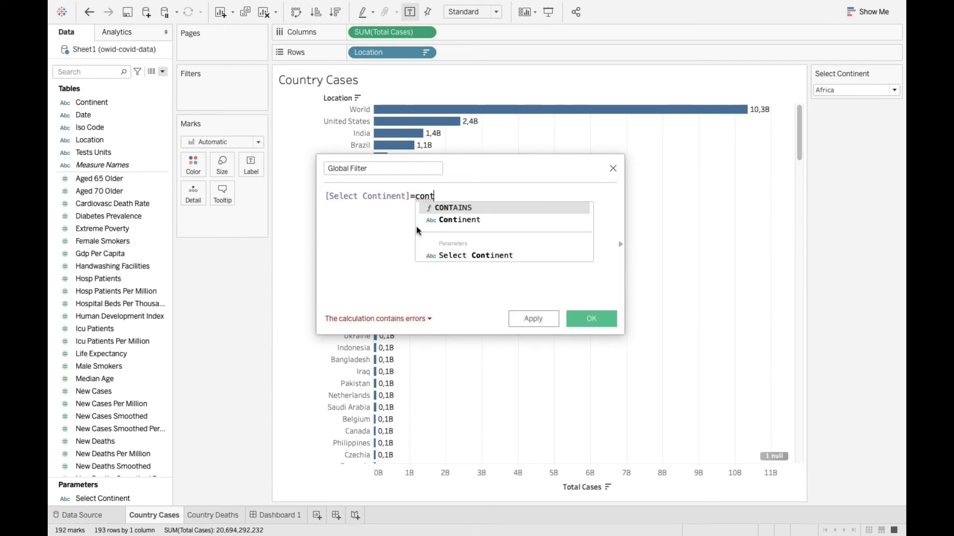
{"action": "left_click", "coordinate": [450, 219]}
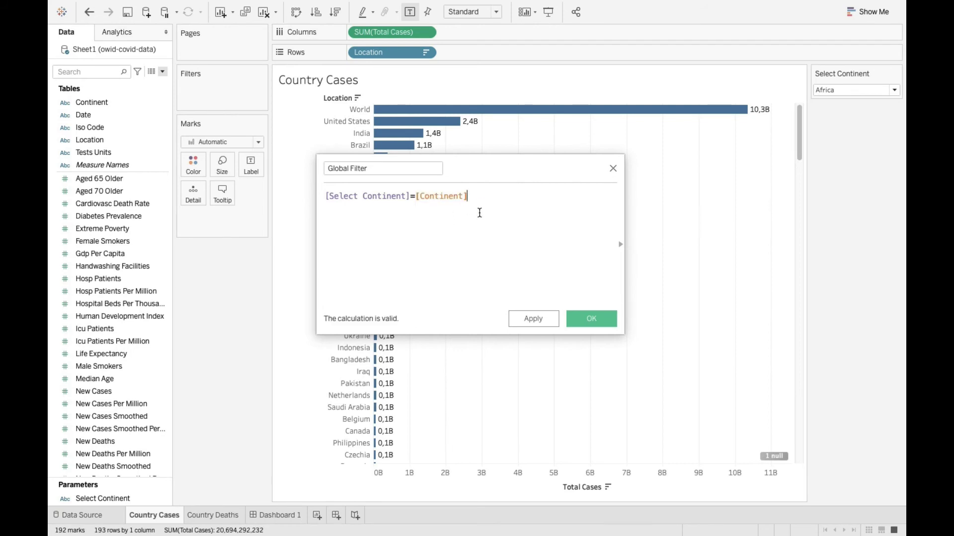
{"action": "type", "text": "or "}
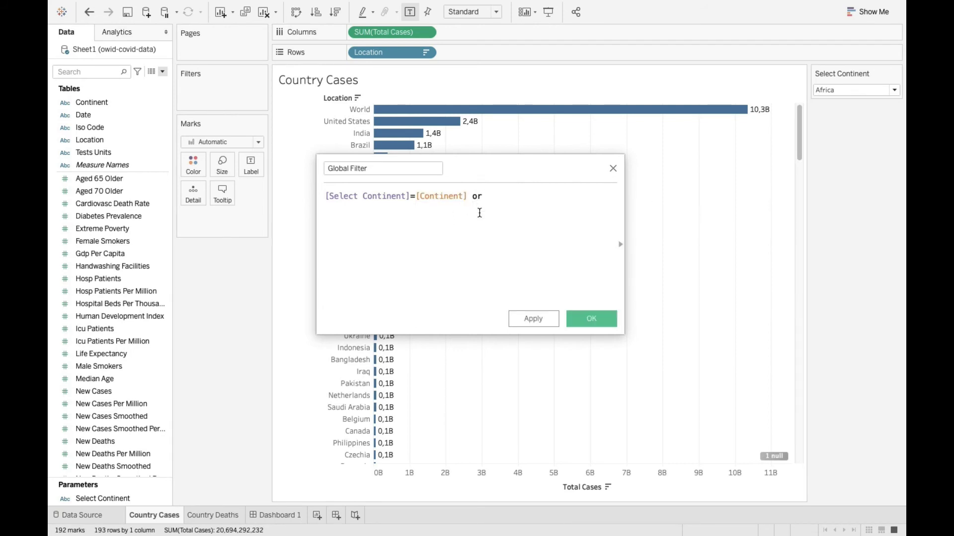
{"action": "type", "text": "sele"}
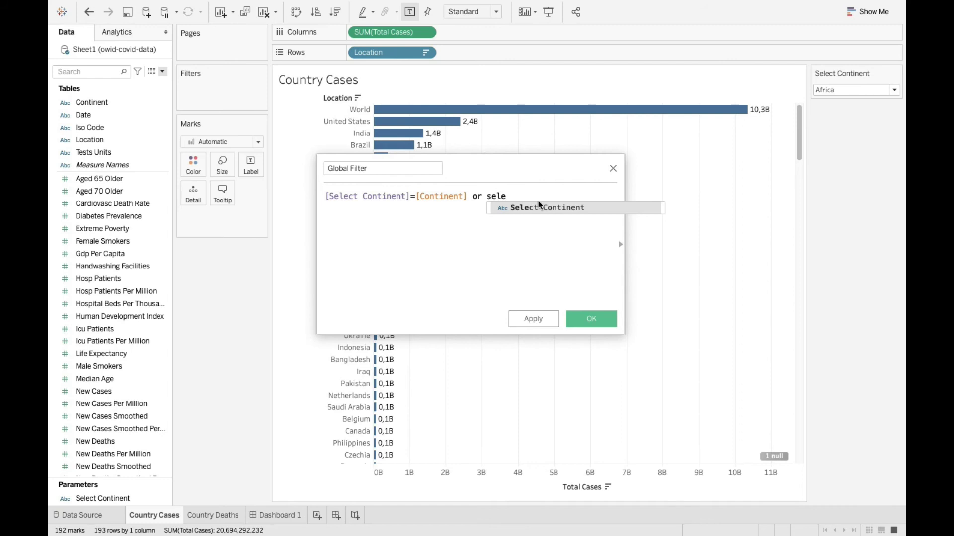
{"action": "left_click", "coordinate": [537, 208]}
{"action": "type", "text": "="}
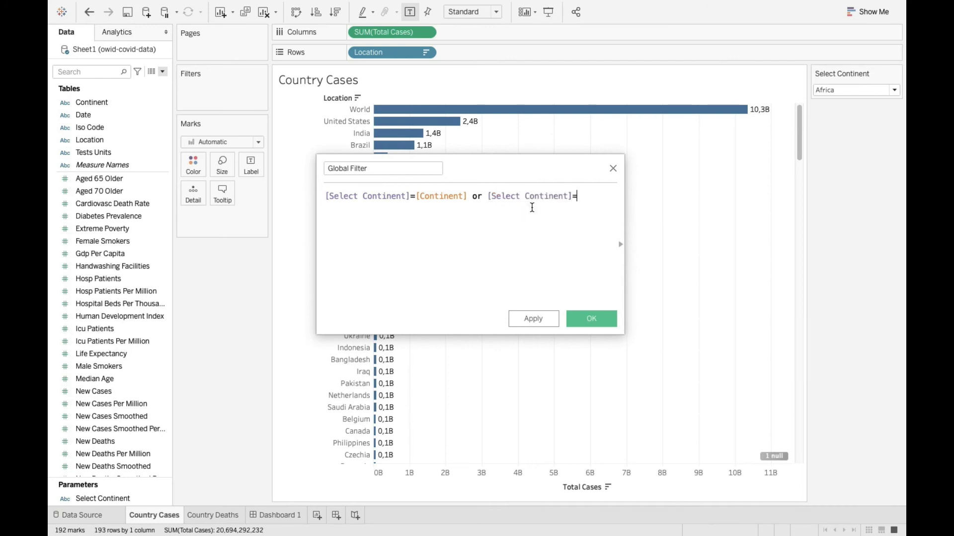
{"action": "type", "text": "\"\""}
{"action": "type", "text": "All"}
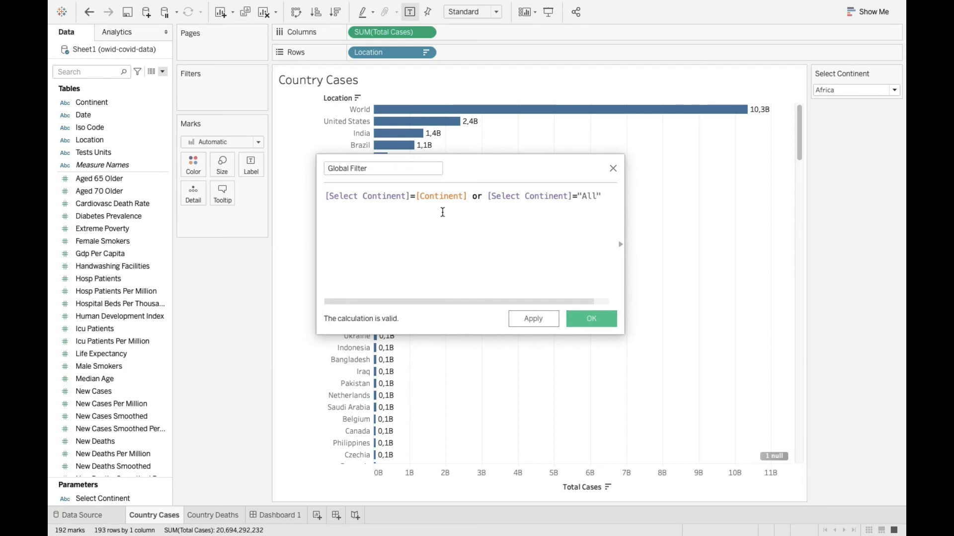
{"action": "left_click", "coordinate": [534, 318]}
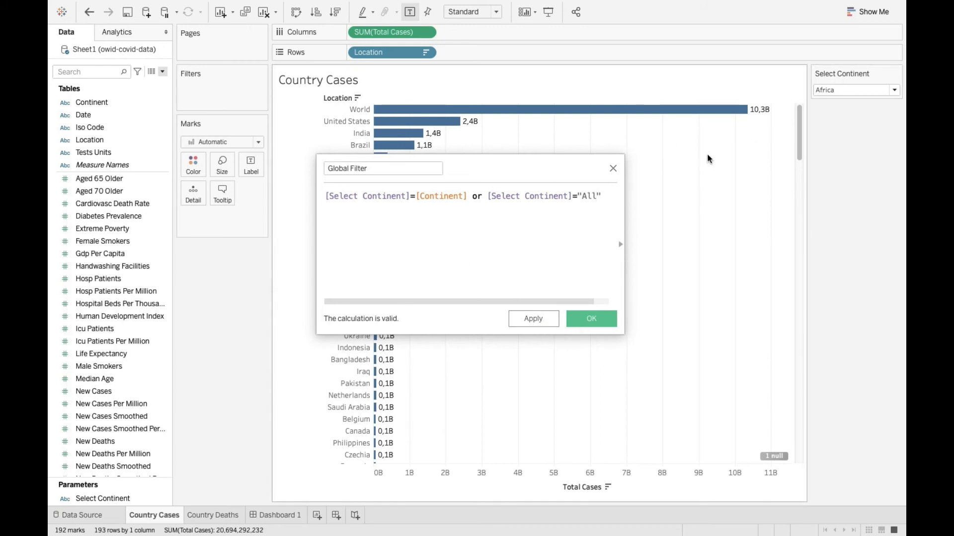
{"action": "left_click", "coordinate": [534, 319]}
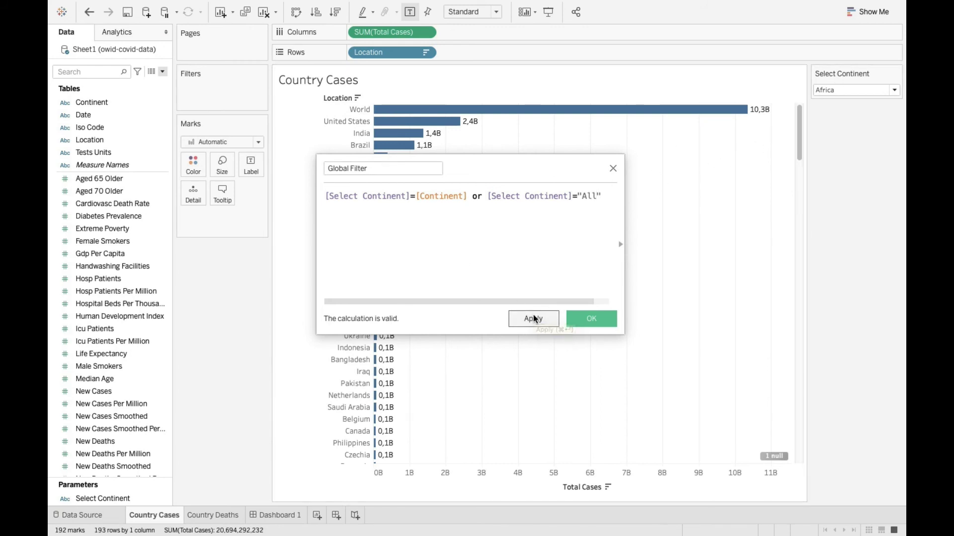
Filter the Country Cases sheet to Global Filter: True.
{"action": "left_click", "coordinate": [595, 324]}
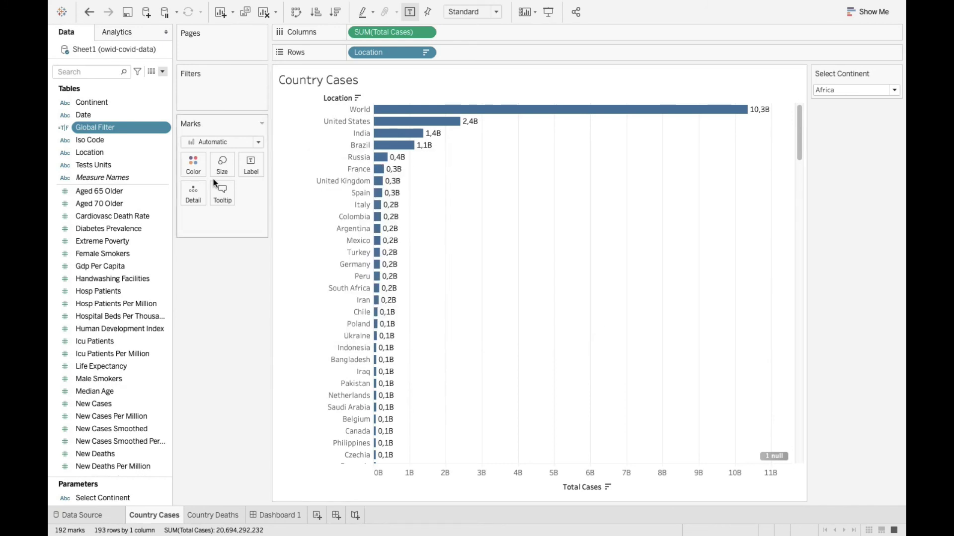
{"action": "left_click_drag", "start_coordinate": [99, 127], "coordinate": [203, 97]}
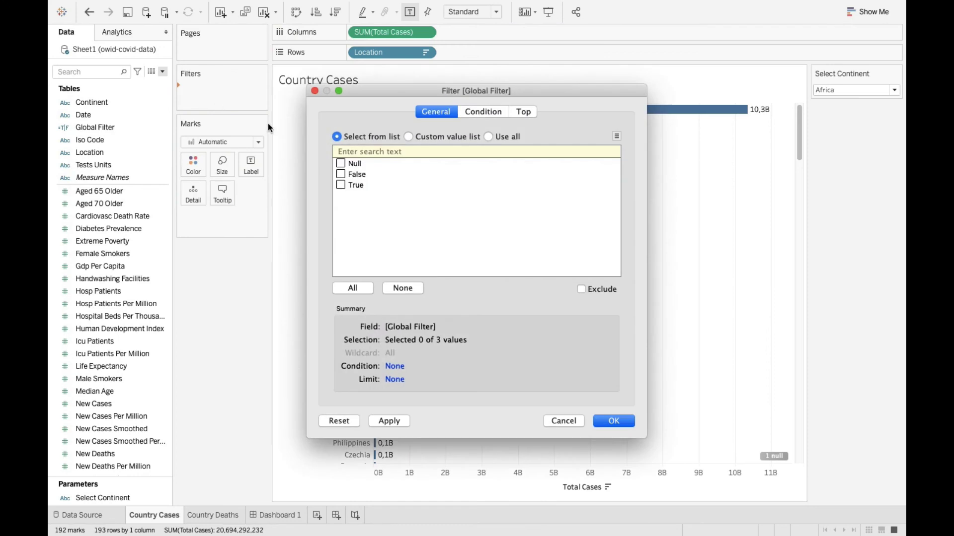
{"action": "left_click", "coordinate": [341, 186]}
{"action": "left_click", "coordinate": [614, 420]}
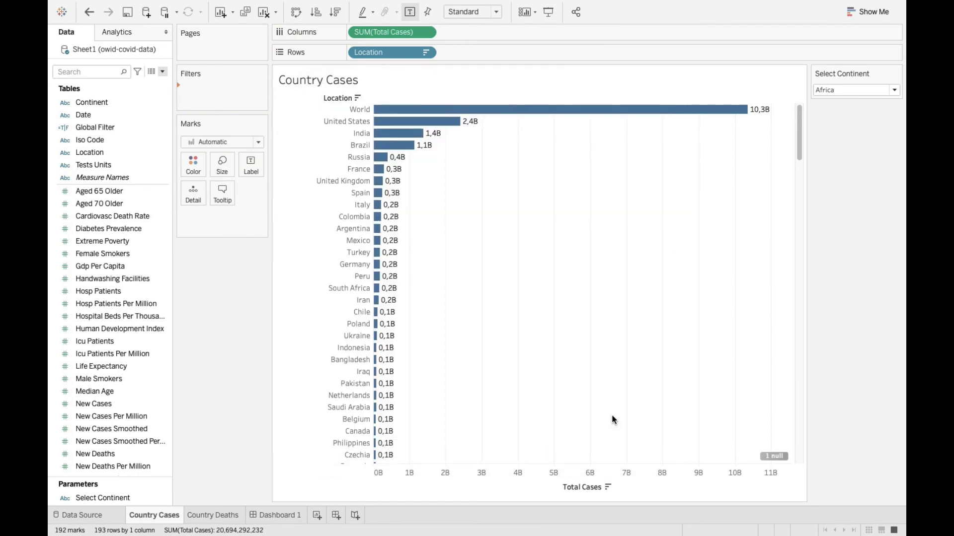
Test the continent control with Asia, then Europe, ending on North America.
{"action": "left_click", "coordinate": [857, 92]}
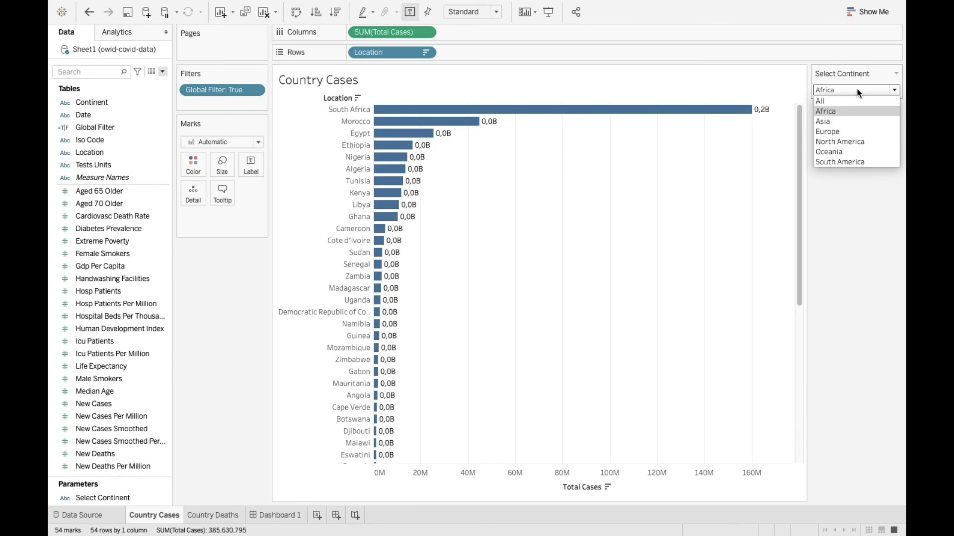
{"action": "left_click", "coordinate": [846, 118]}
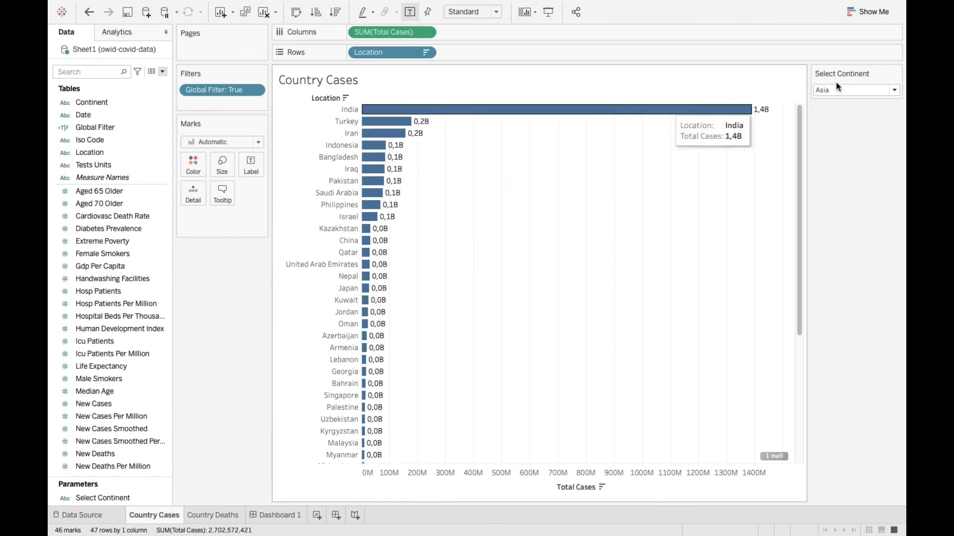
{"action": "left_click", "coordinate": [856, 90]}
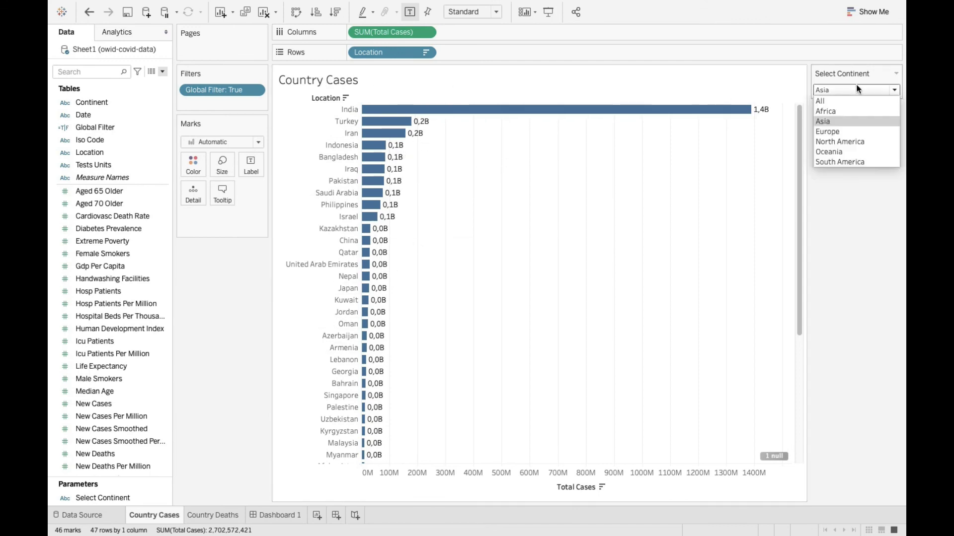
{"action": "left_click", "coordinate": [843, 130]}
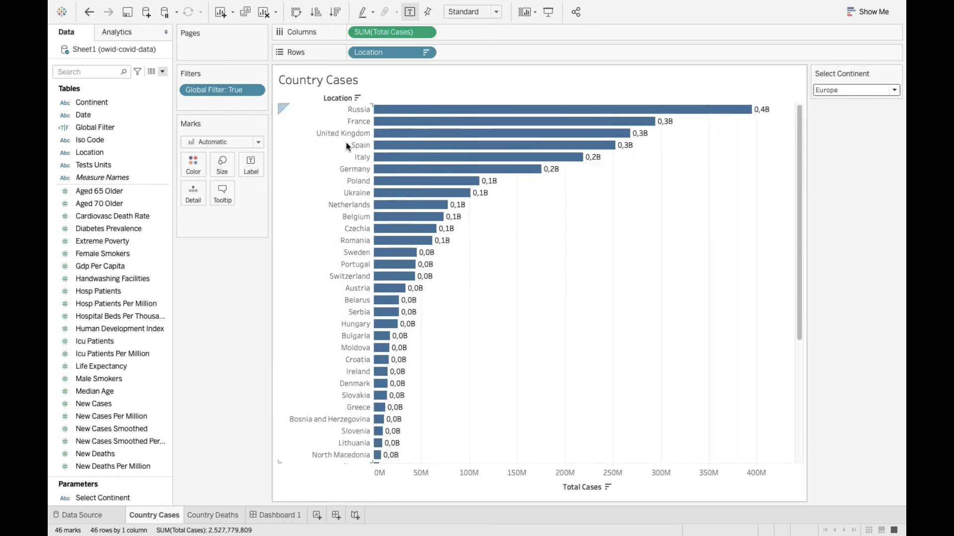
{"action": "left_click", "coordinate": [842, 90]}
{"action": "left_click", "coordinate": [843, 140]}
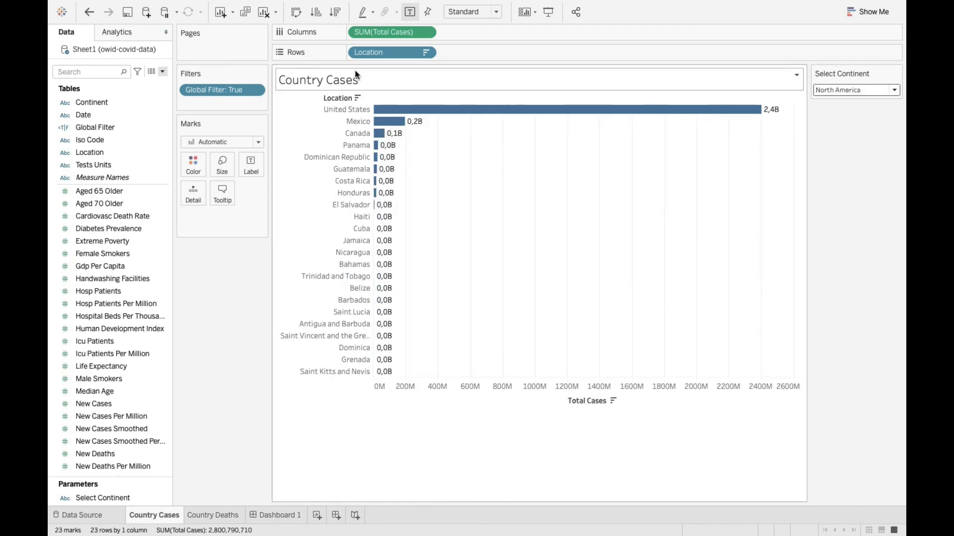
Apply the Global Filter to the selected worksheets, including Country Deaths.
{"action": "left_click", "coordinate": [250, 93]}
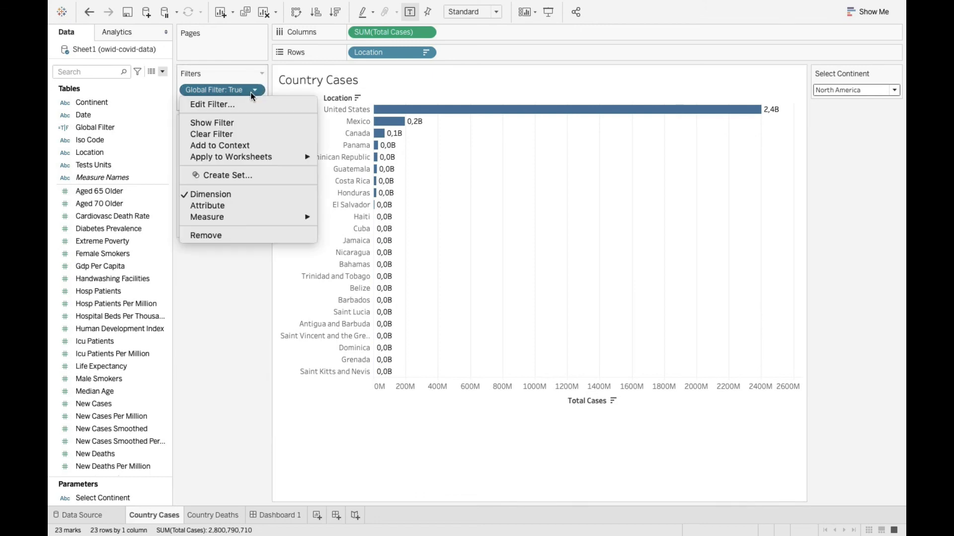
{"action": "mouse_move", "coordinate": [257, 157]}
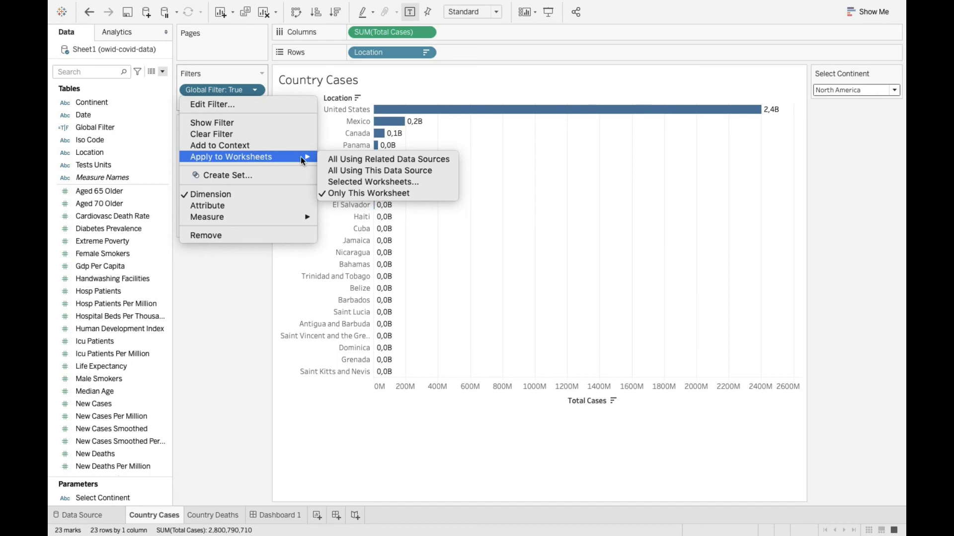
{"action": "left_click", "coordinate": [356, 179]}
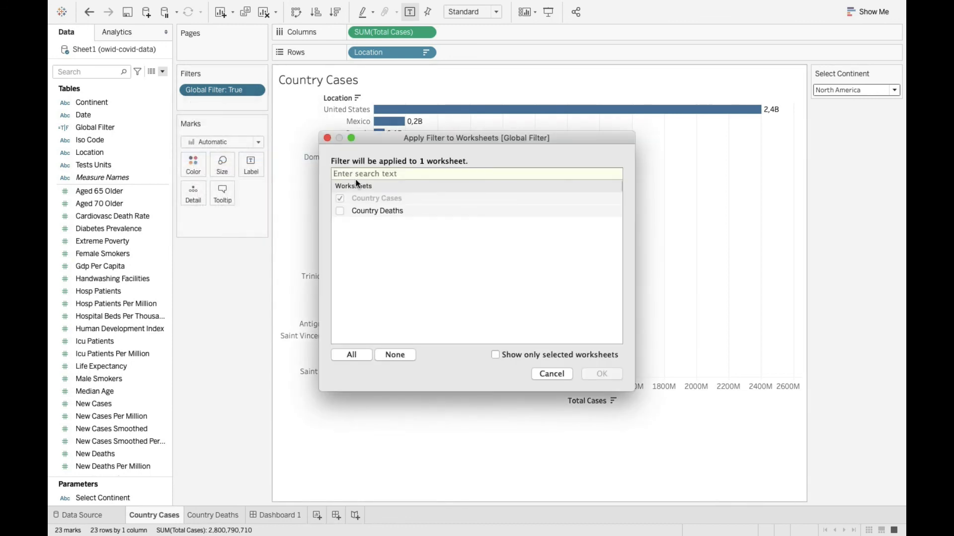
{"action": "left_click", "coordinate": [341, 211]}
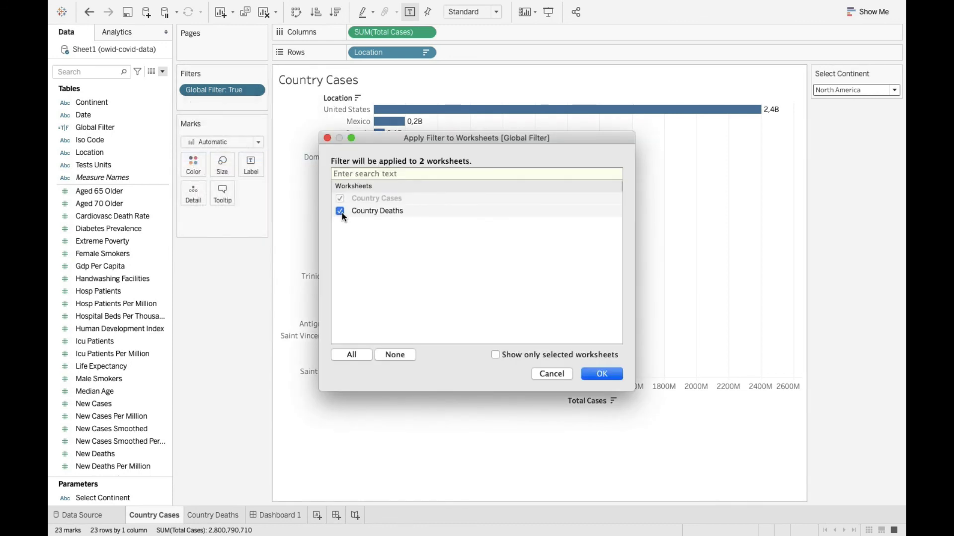
{"action": "left_click", "coordinate": [602, 374]}
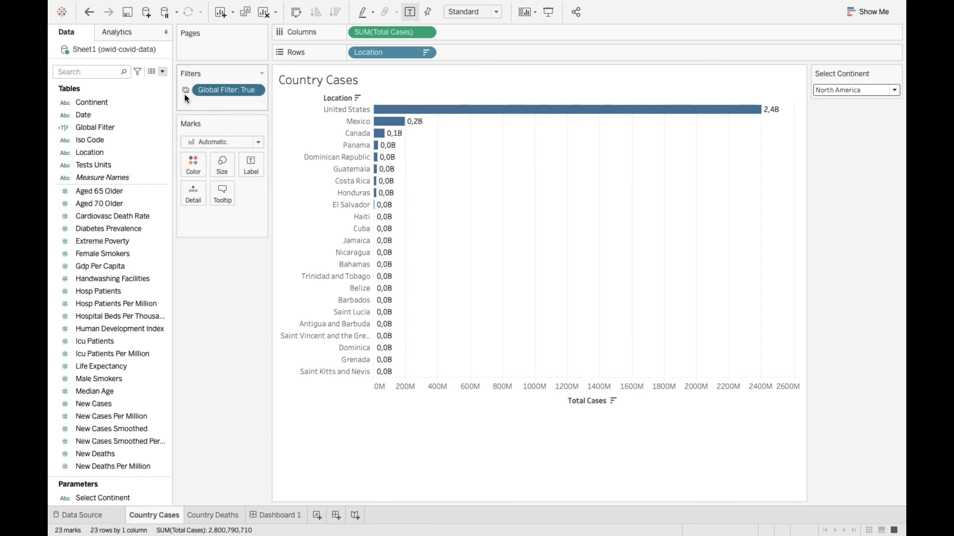
{"action": "mouse_move", "coordinate": [184, 94]}
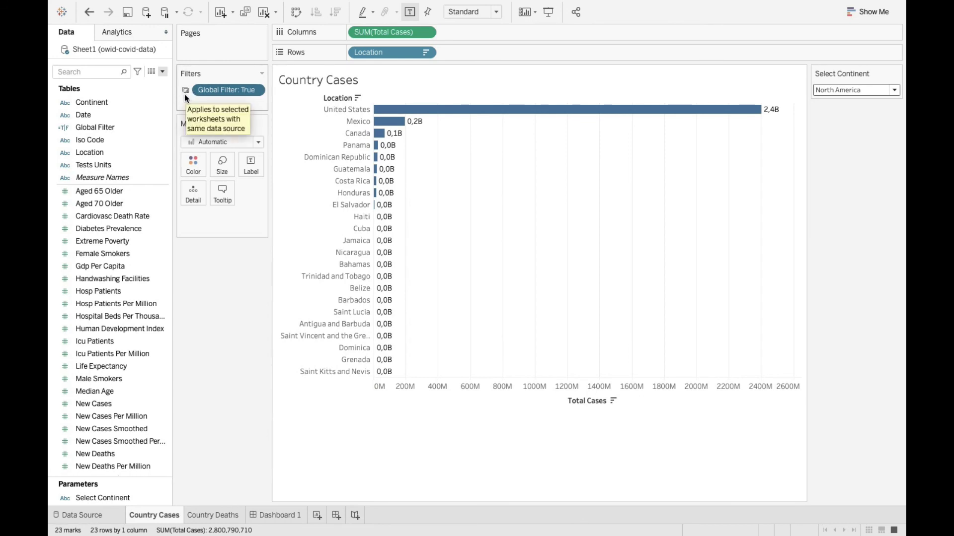
On Dashboard 1, add the Select Continent parameter control from the Country Cases sheet's menu.
{"action": "left_click", "coordinate": [286, 515]}
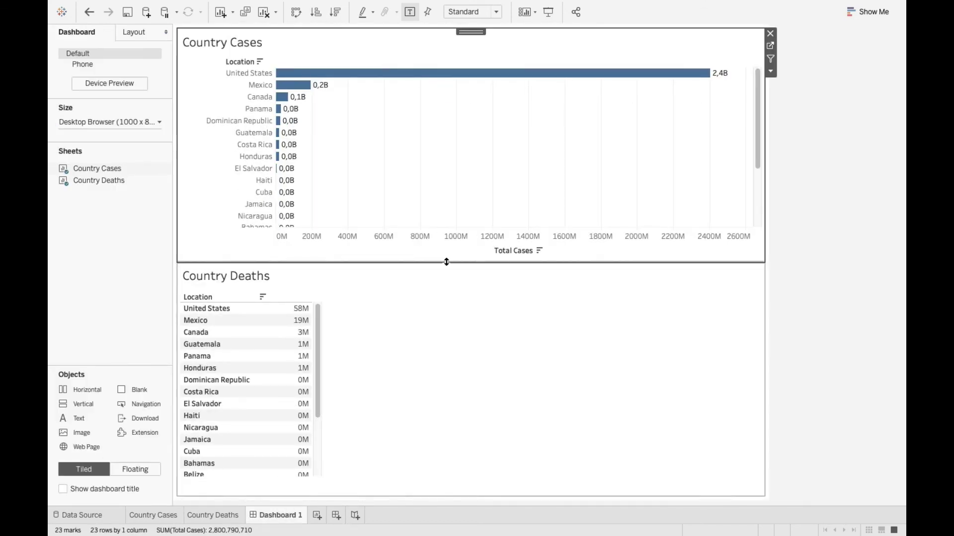
{"action": "left_click", "coordinate": [770, 71]}
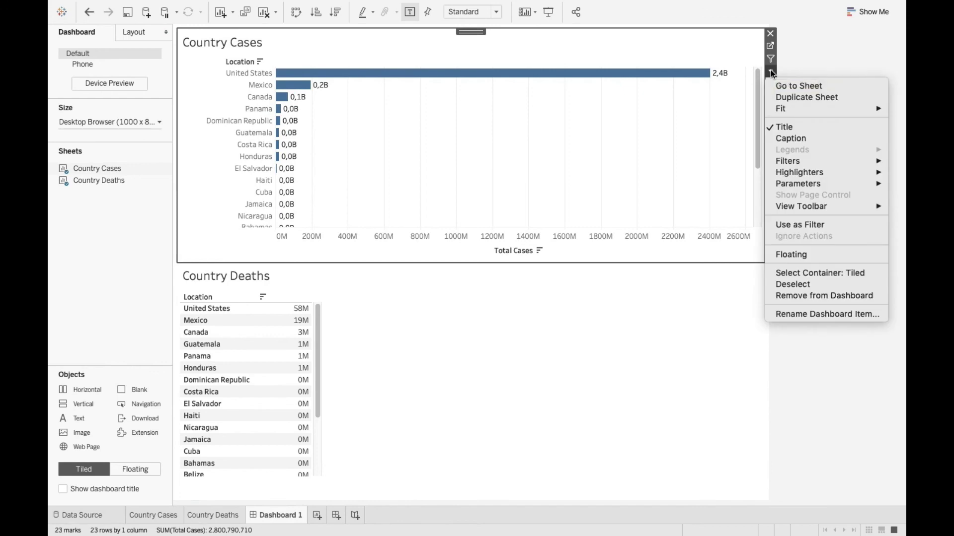
{"action": "mouse_move", "coordinate": [822, 185]}
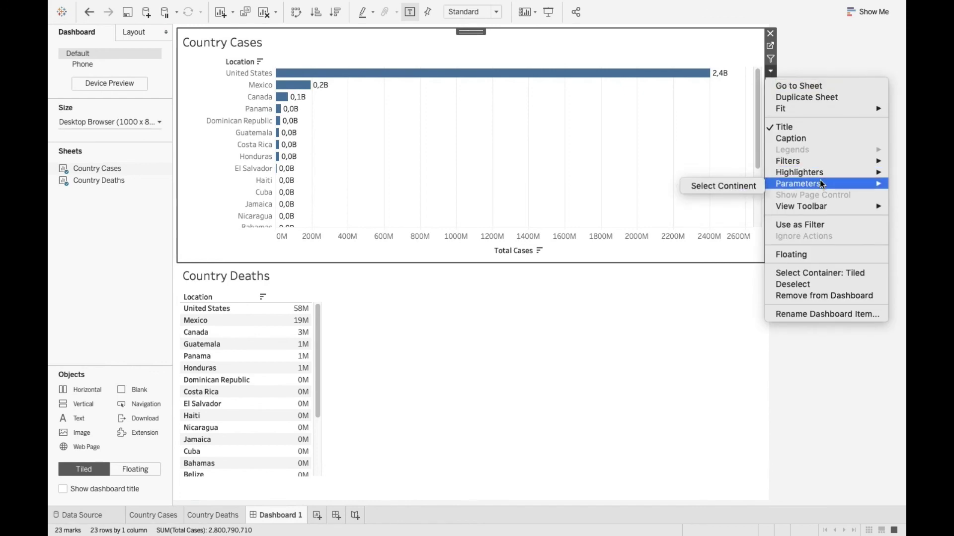
{"action": "left_click", "coordinate": [750, 186]}
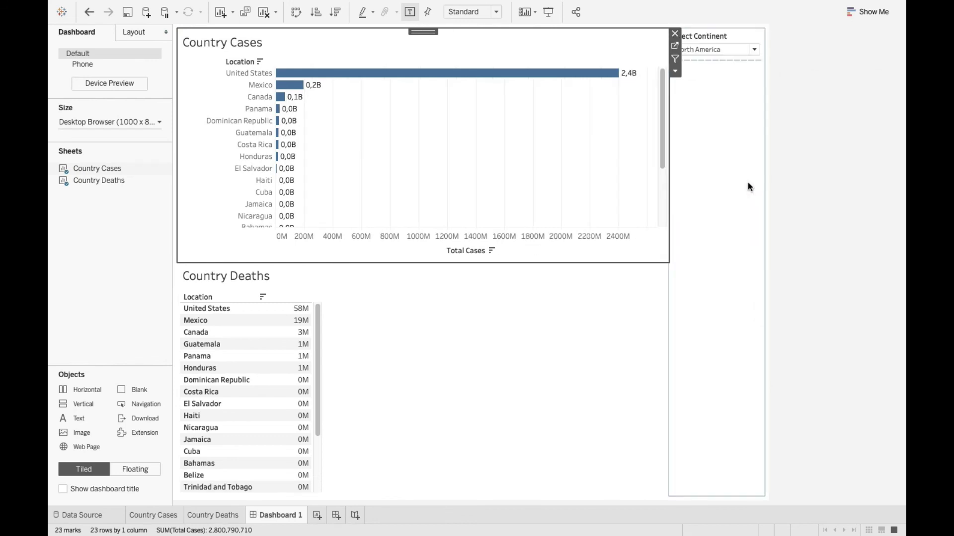
{"action": "left_click", "coordinate": [851, 100]}
{"action": "left_click", "coordinate": [739, 57]}
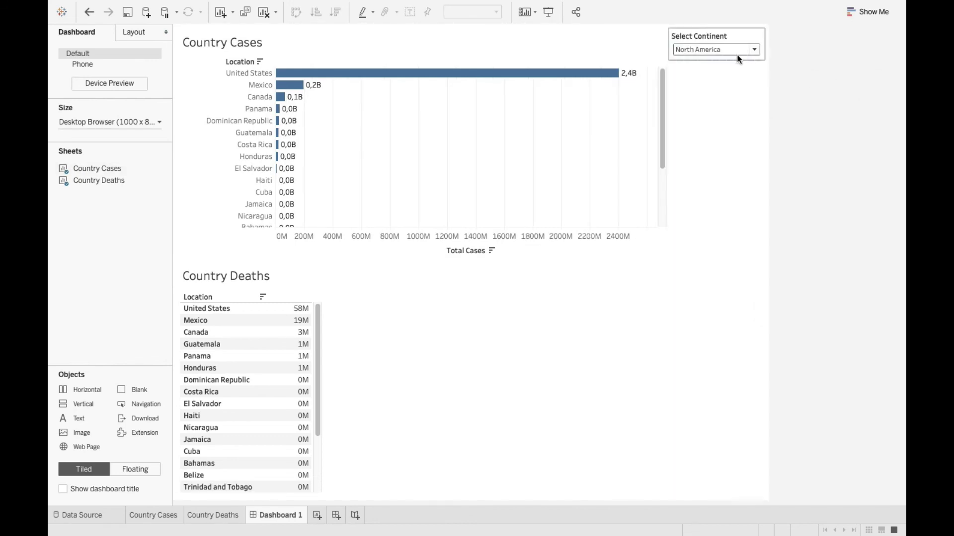
Switch the dashboard's continent through Europe, North America and Oceania, finishing on Asia.
{"action": "left_click", "coordinate": [740, 55]}
{"action": "left_click", "coordinate": [739, 55]}
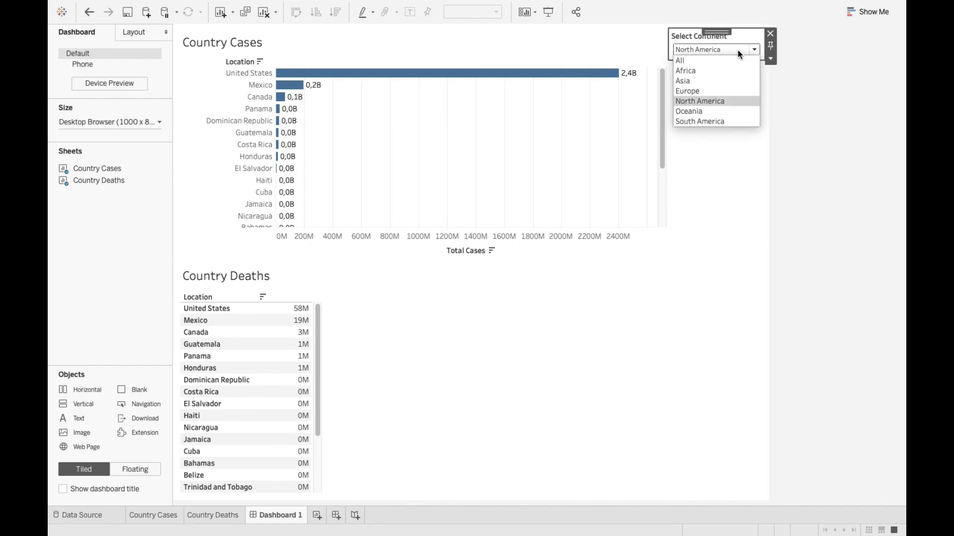
{"action": "left_click", "coordinate": [717, 90]}
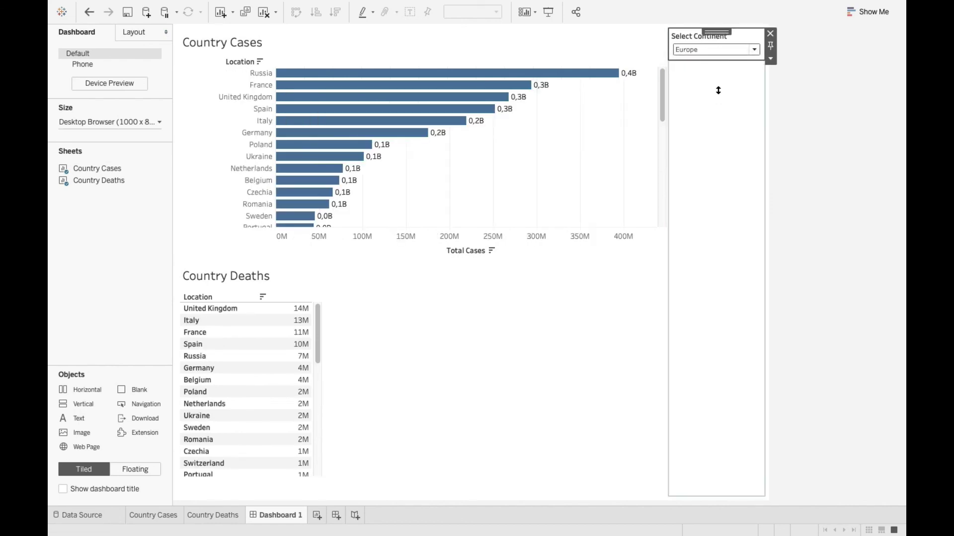
{"action": "left_click", "coordinate": [733, 52]}
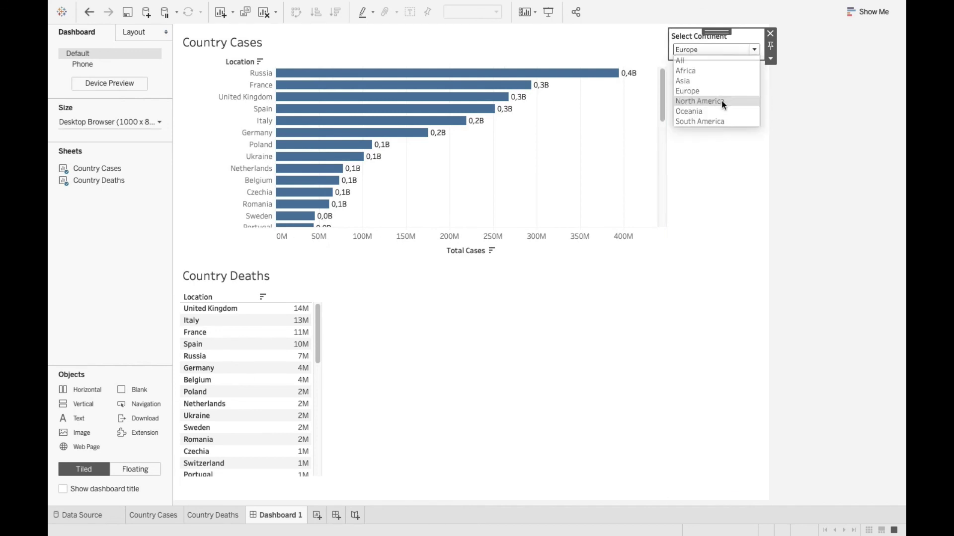
{"action": "left_click", "coordinate": [722, 101]}
{"action": "left_click", "coordinate": [732, 49]}
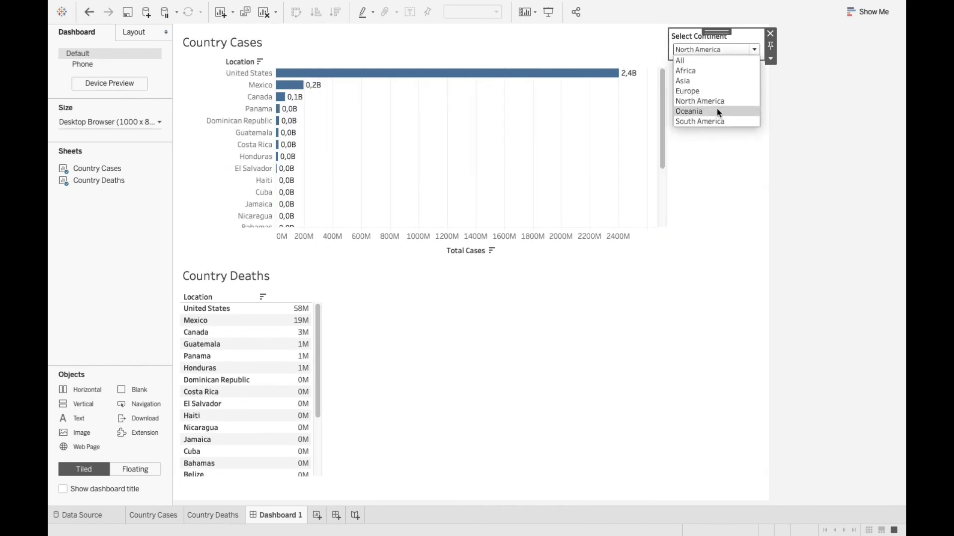
{"action": "left_click", "coordinate": [717, 109]}
{"action": "left_click", "coordinate": [727, 48]}
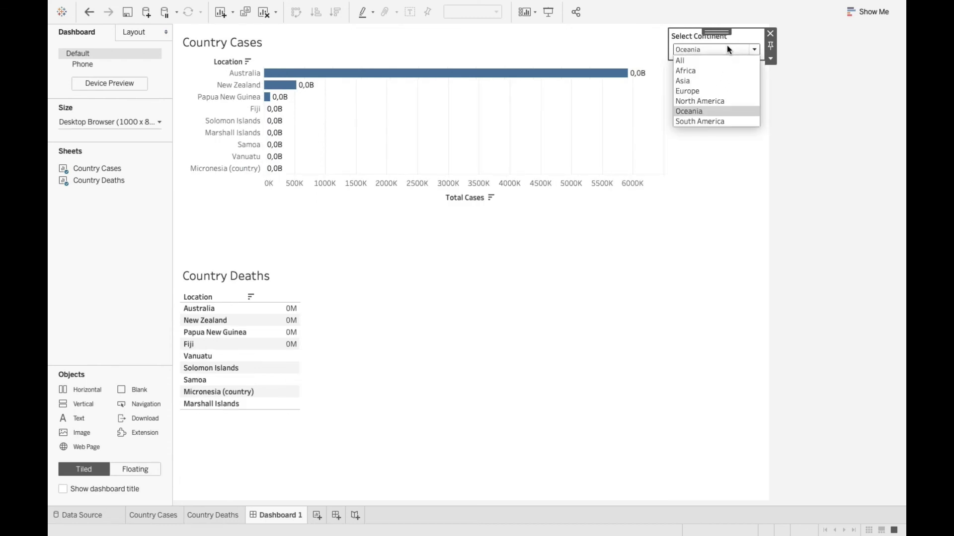
{"action": "left_click", "coordinate": [708, 81]}
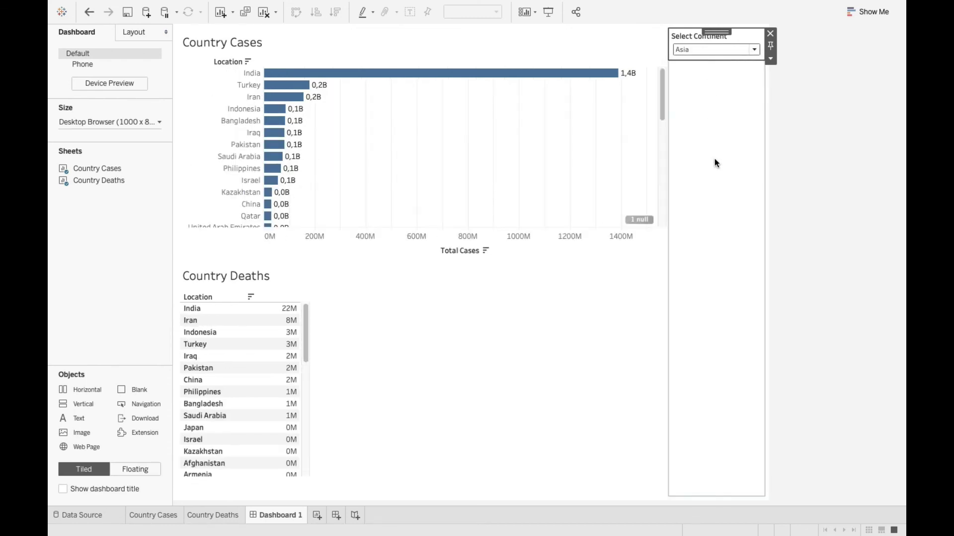